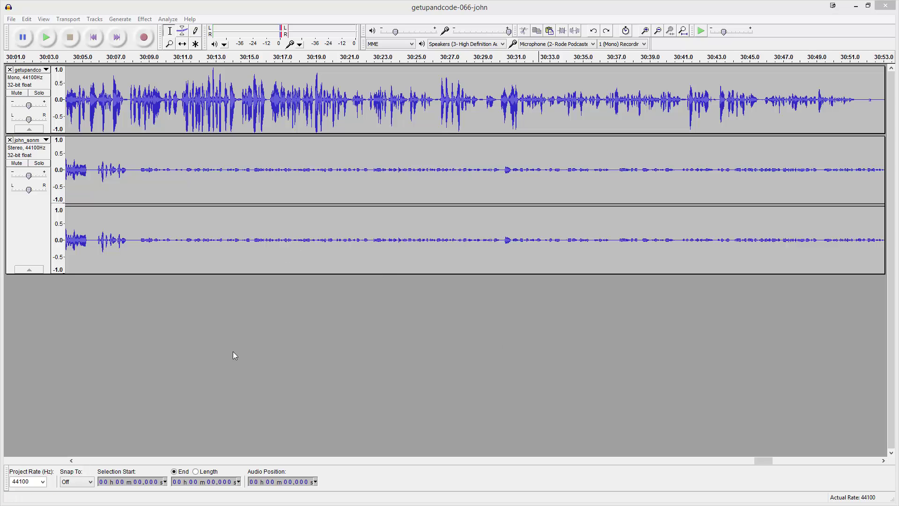
# Mute the upper mono track, leaving the edit point in the lower stereo track.
pyautogui.click(157, 227)
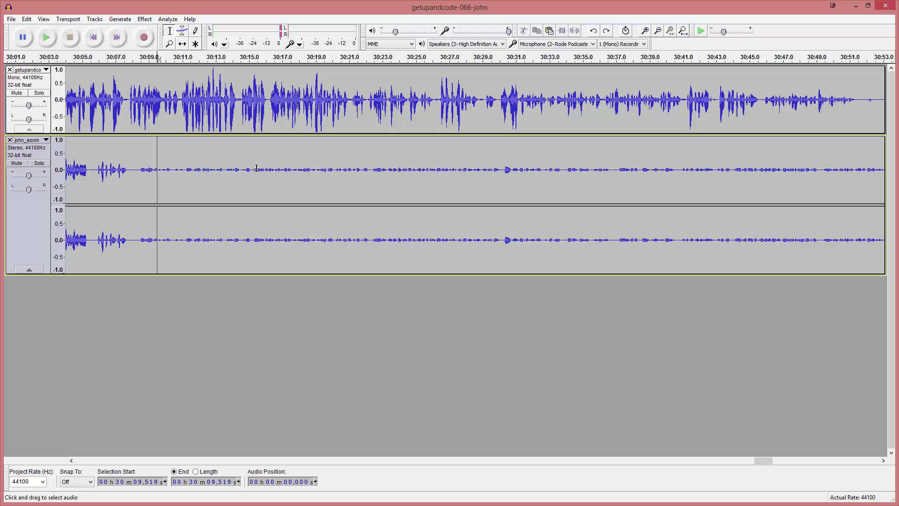
pyautogui.moveTo(249, 171); pyautogui.dragTo(402, 177)
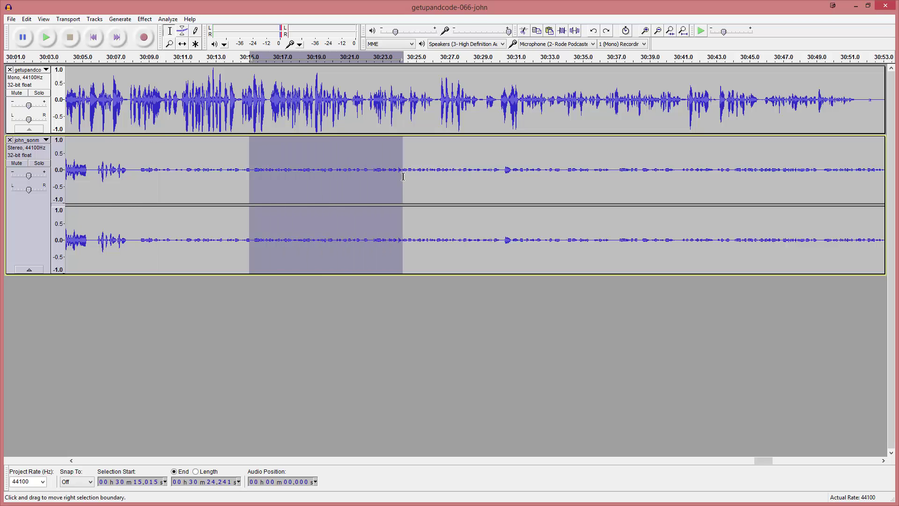
pyautogui.click(355, 165)
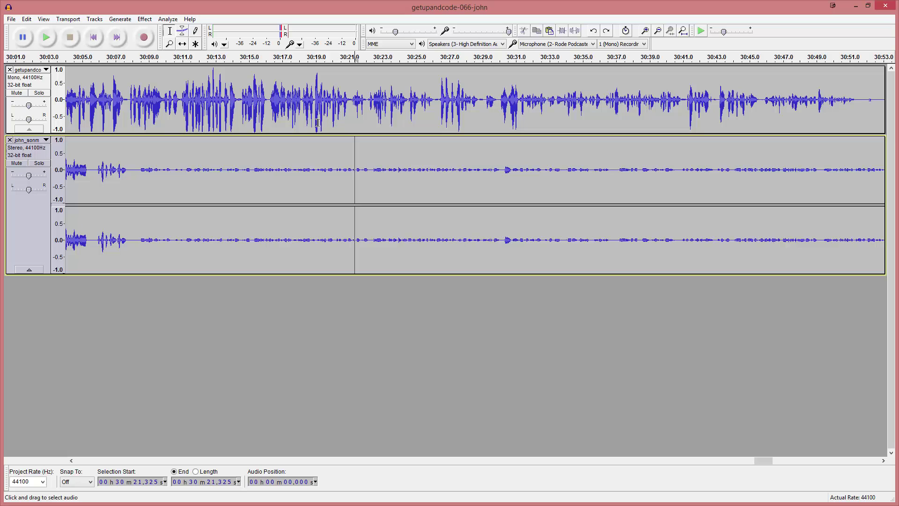
pyautogui.click(16, 93)
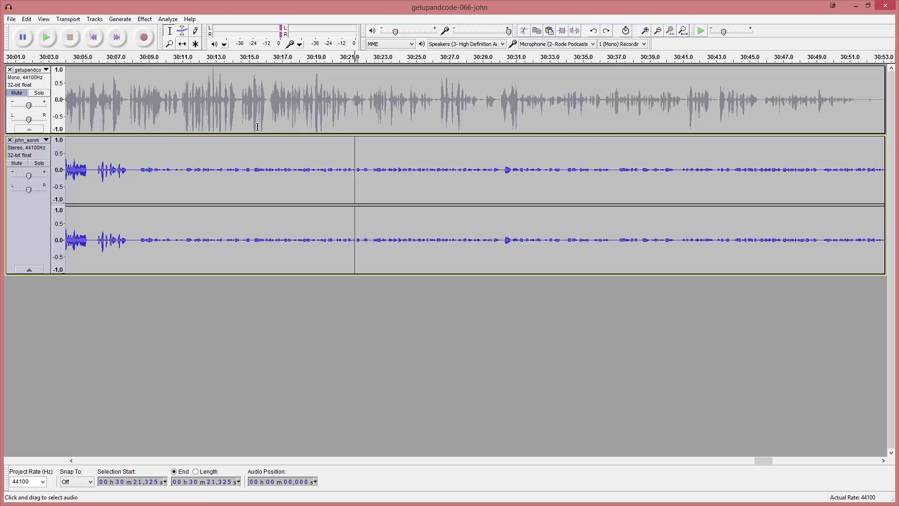
# Play the lower stereo track alone from 30:13.445 and from 30:05.677.
pyautogui.click(223, 165)
pyautogui.press('space')
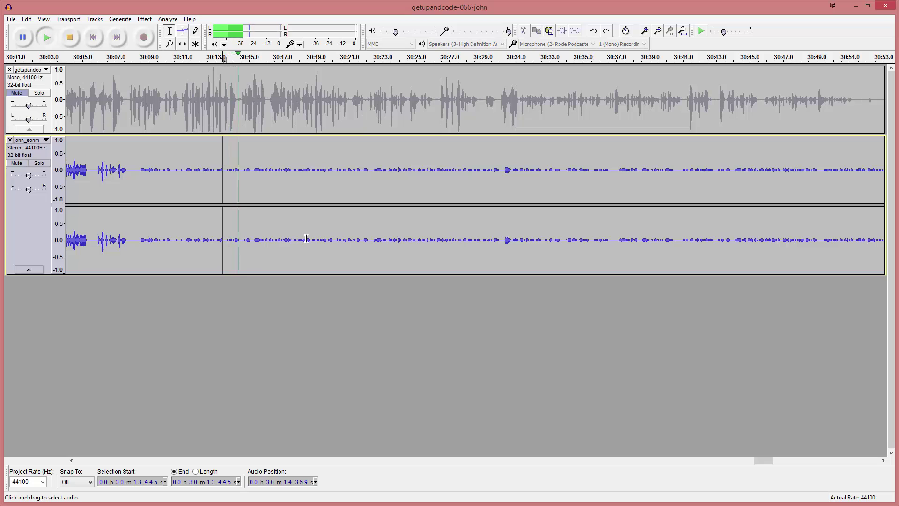
pyautogui.press('space')
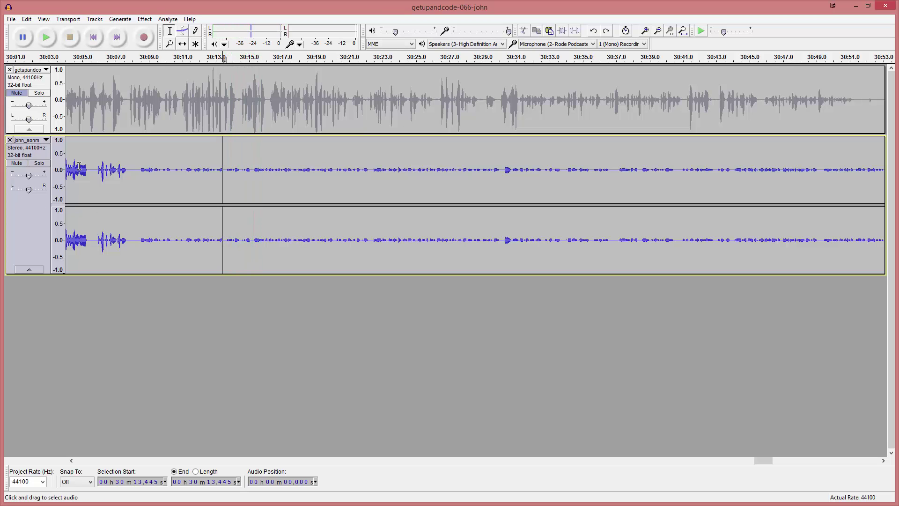
pyautogui.click(93, 165)
pyautogui.press('space')
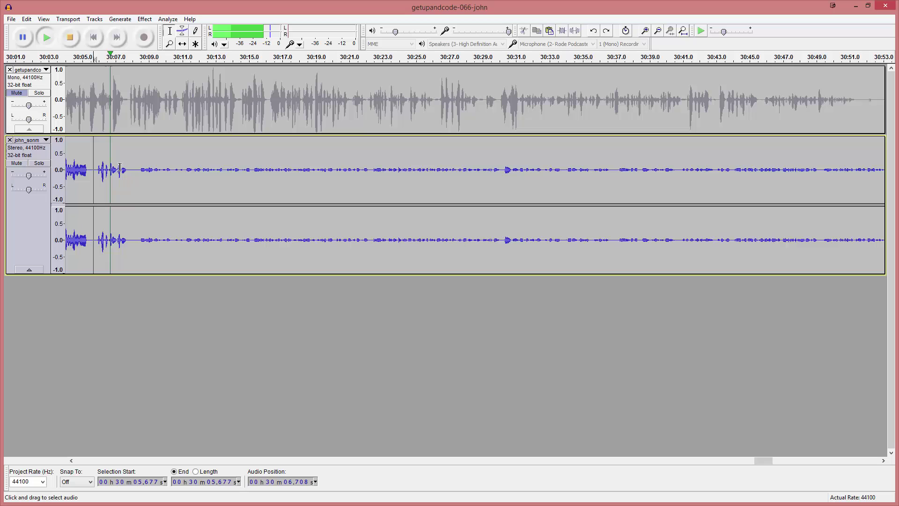
pyautogui.press('space')
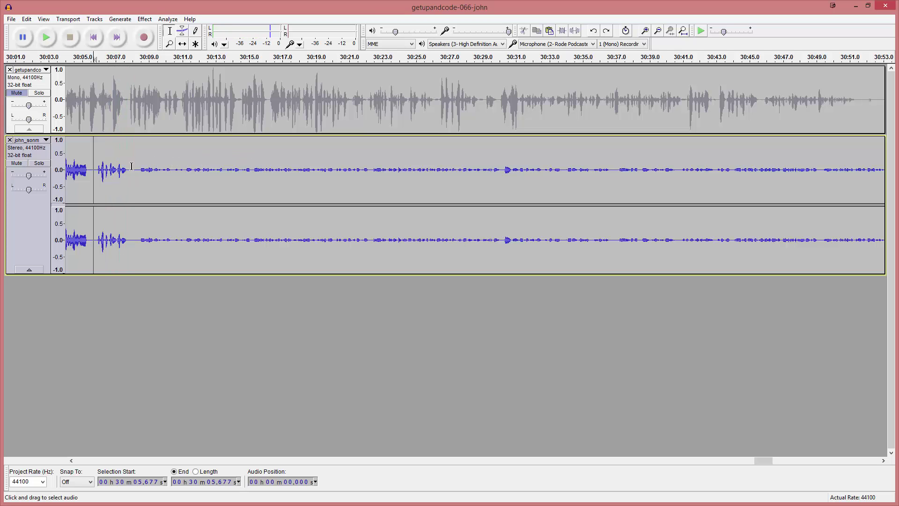
pyautogui.moveTo(132, 166)
pyautogui.mouseDown()
pyautogui.moveTo(603, 190)
pyautogui.moveTo(642, 203)
pyautogui.mouseUp()
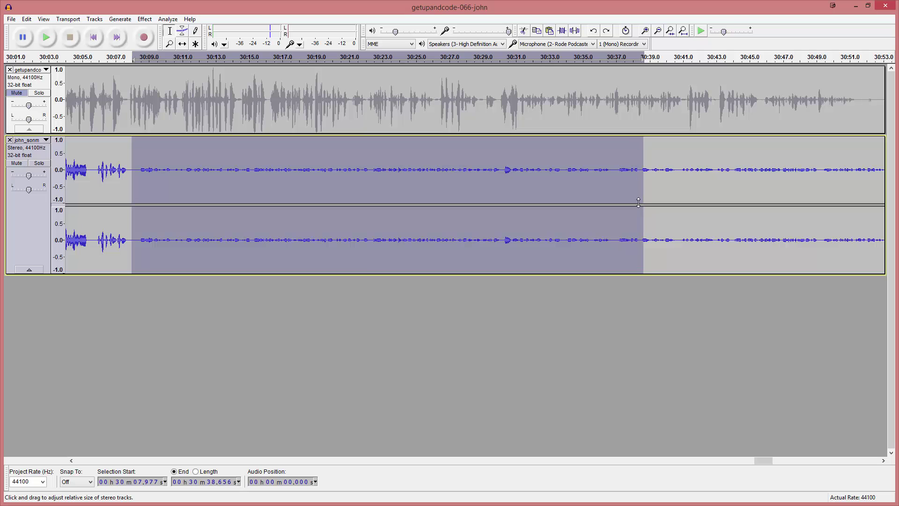
pyautogui.click(553, 196)
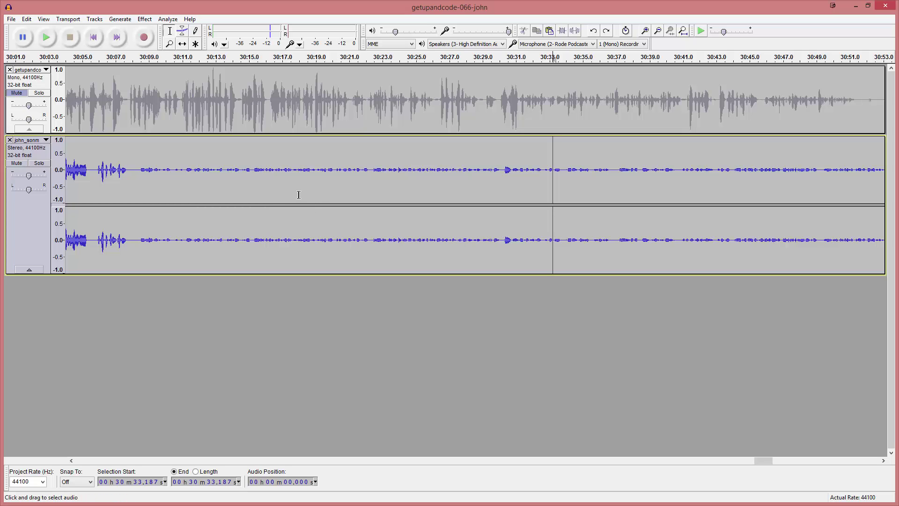
# Move the edit point to 30:16.5, then 30:08.1, then into the upper track.
pyautogui.click(274, 180)
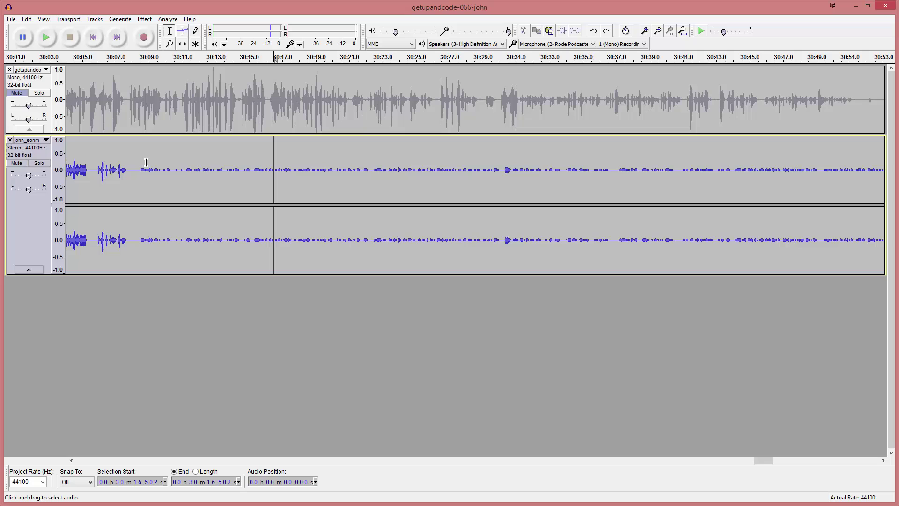
pyautogui.click(133, 169)
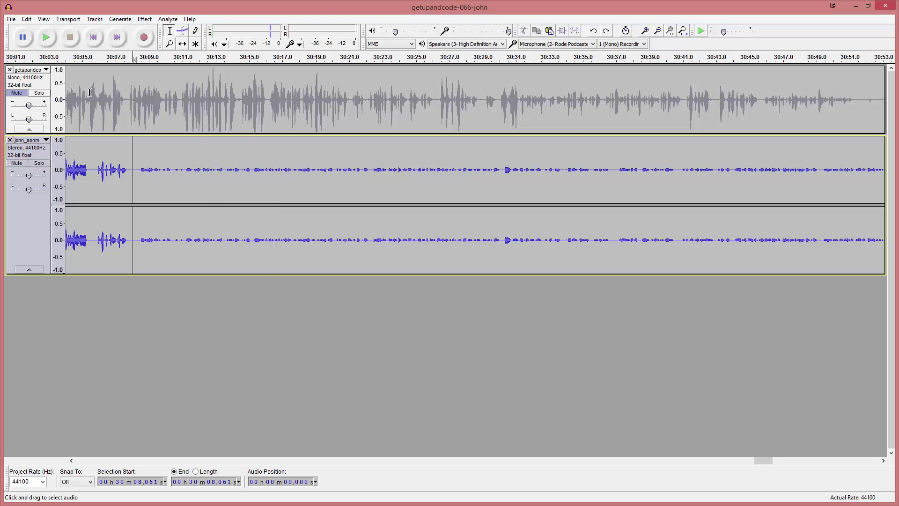
pyautogui.click(174, 97)
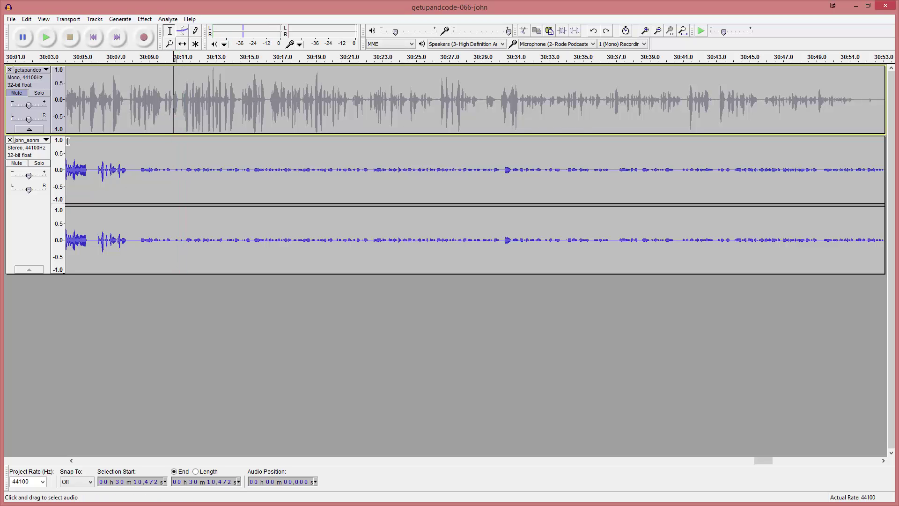
# Unmute the upper track and zoom out to view the project from its start.
pyautogui.click(16, 93)
pyautogui.click(192, 99)
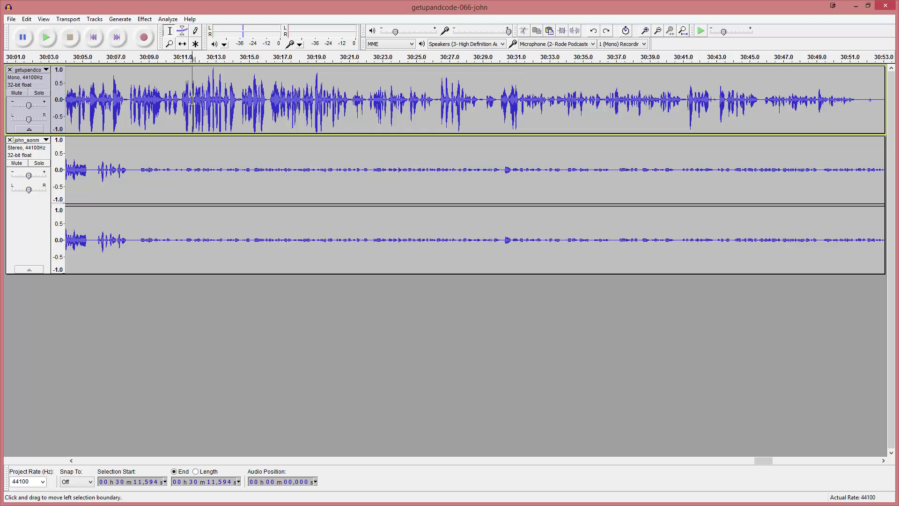
pyautogui.press('Home')
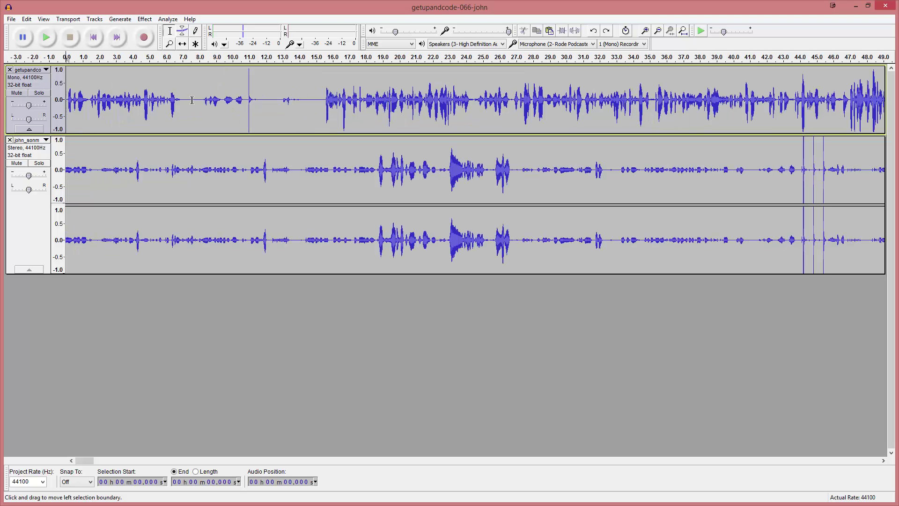
pyautogui.hotkey('ctrl', '3')
pyautogui.hotkey('ctrl', '3')
pyautogui.hotkey('ctrl', '3')
pyautogui.hotkey('ctrl', '3')
pyautogui.scroll(6, 277, 105)
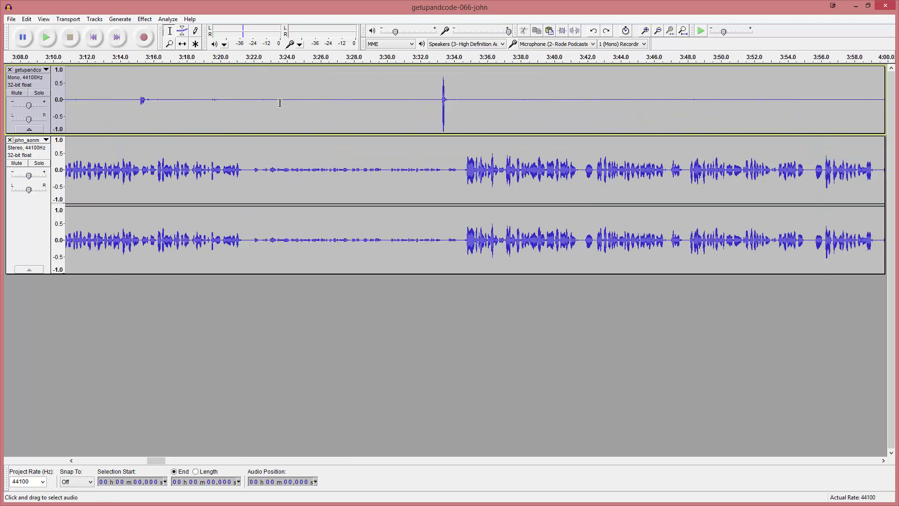
pyautogui.press('Home')
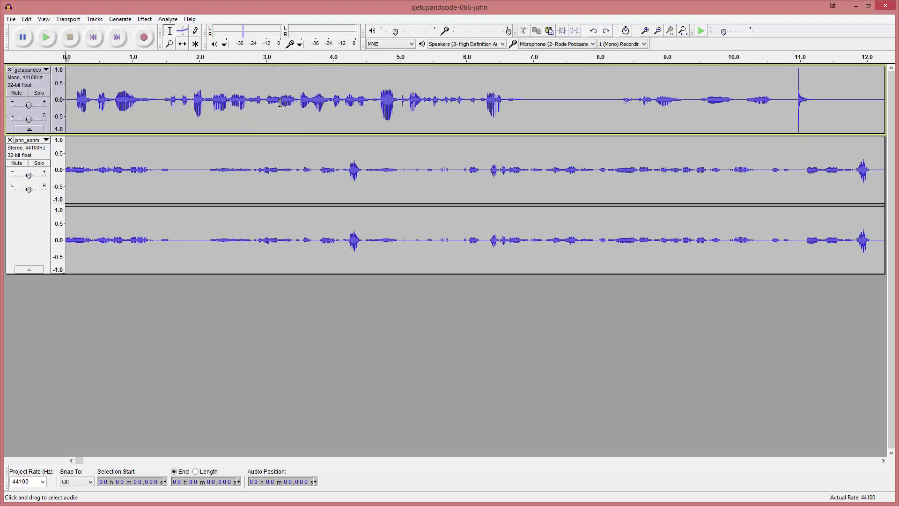
pyautogui.scroll(-3, 279, 103)
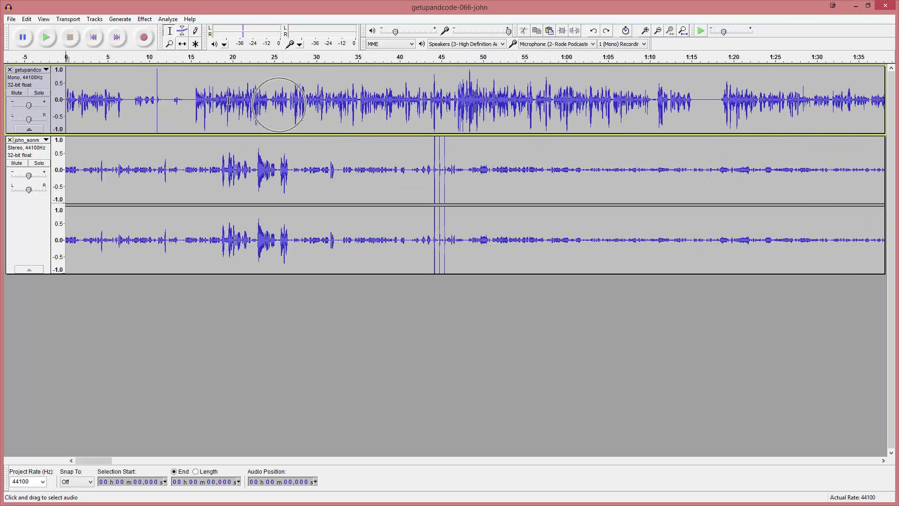
# Time-shift the upper clip right to start near 34 s and check alignment by playback.
pyautogui.click(183, 44)
pyautogui.moveTo(174, 123); pyautogui.dragTo(454, 132)
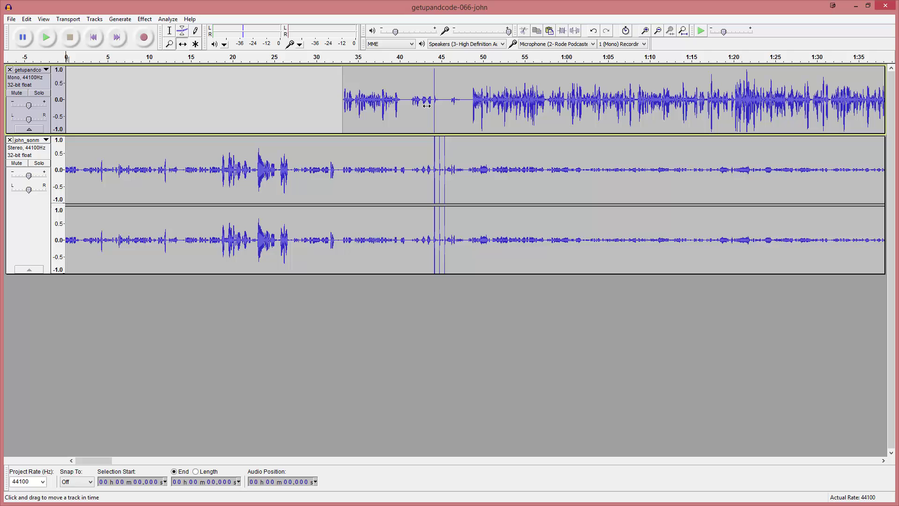
pyautogui.click(421, 63)
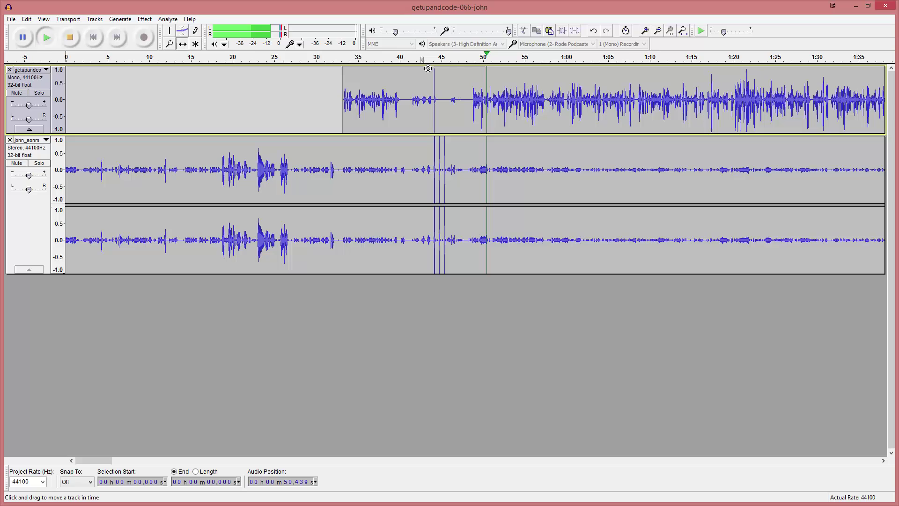
pyautogui.press('space')
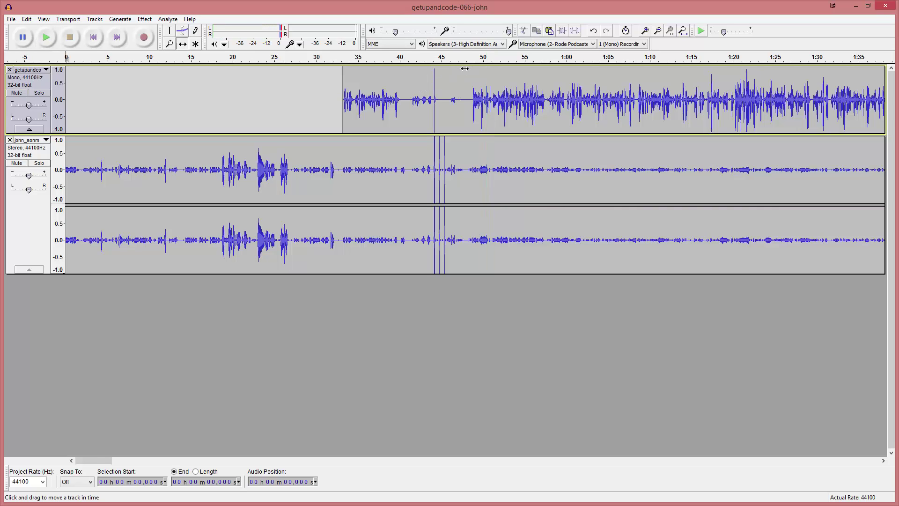
pyautogui.moveTo(465, 69)
pyautogui.mouseDown()
pyautogui.moveTo(447, 70)
pyautogui.moveTo(462, 73)
pyautogui.mouseUp()
# Delete the opening 0–48.4 seconds from both tracks.
pyautogui.click(169, 30)
pyautogui.moveTo(469, 124); pyautogui.dragTo(4, 188)
pyautogui.press('Delete')
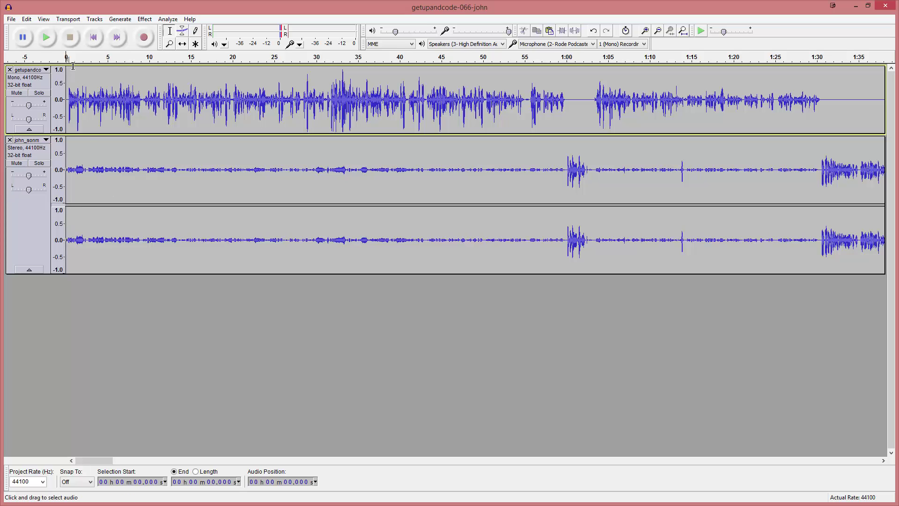
# Play the trimmed start, then time-shift the upper track to line up at 0.
pyautogui.press('space')
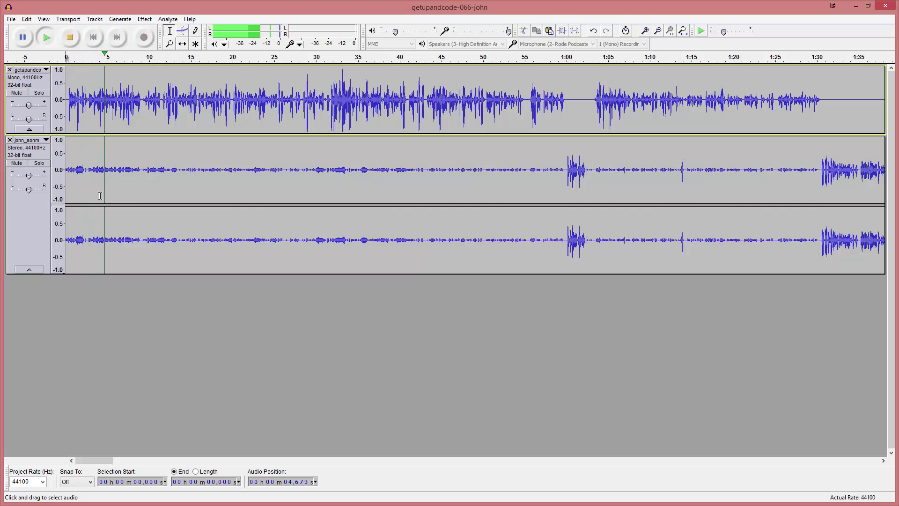
pyautogui.press('space')
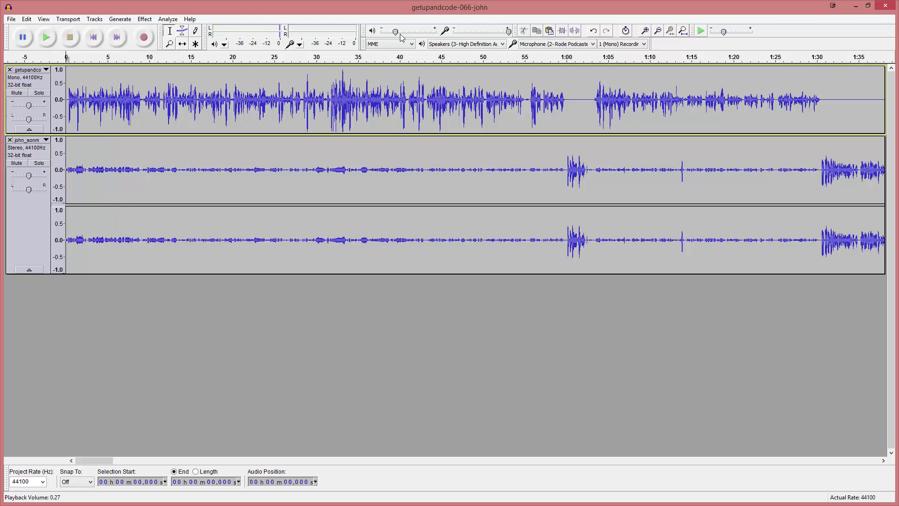
pyautogui.click(182, 43)
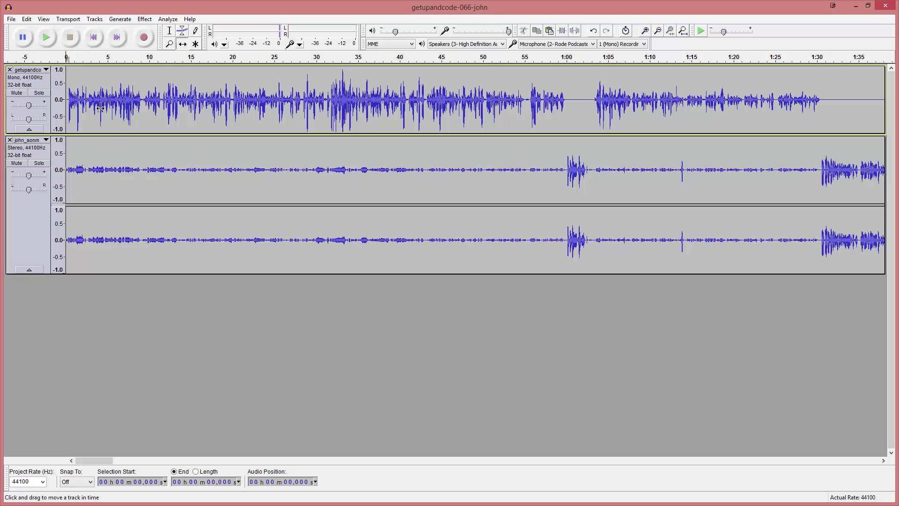
pyautogui.moveTo(106, 105); pyautogui.dragTo(107, 105)
# Shift the upper track slightly earlier and replay from about 3.2 s to verify sync.
pyautogui.keyDown('ctrl'); pyautogui.scroll(3, 107, 108); pyautogui.keyUp('ctrl')
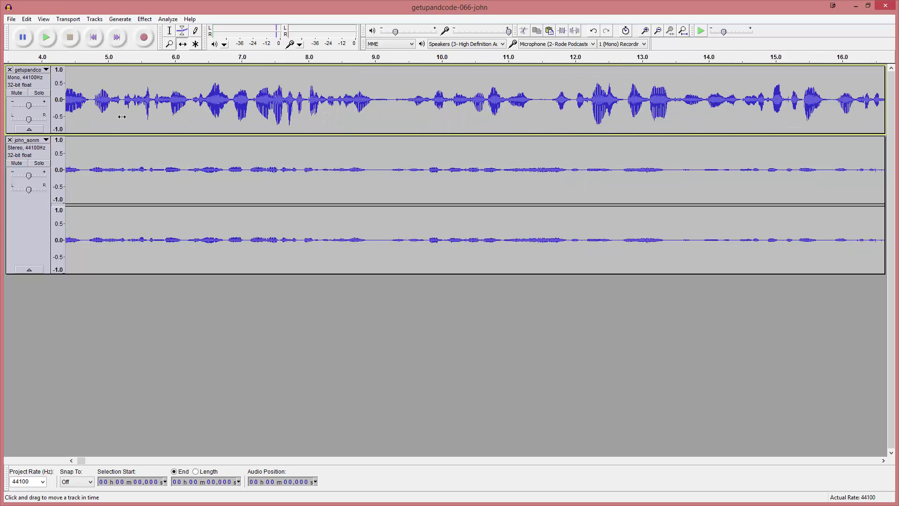
pyautogui.hscroll(-3, 121, 117)
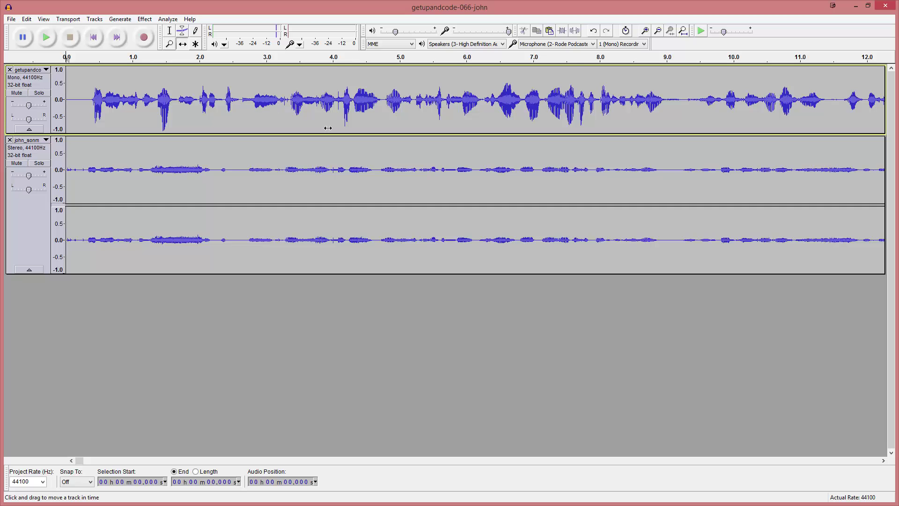
pyautogui.keyDown('ctrl'); pyautogui.scroll(1, 328, 128); pyautogui.keyUp('ctrl')
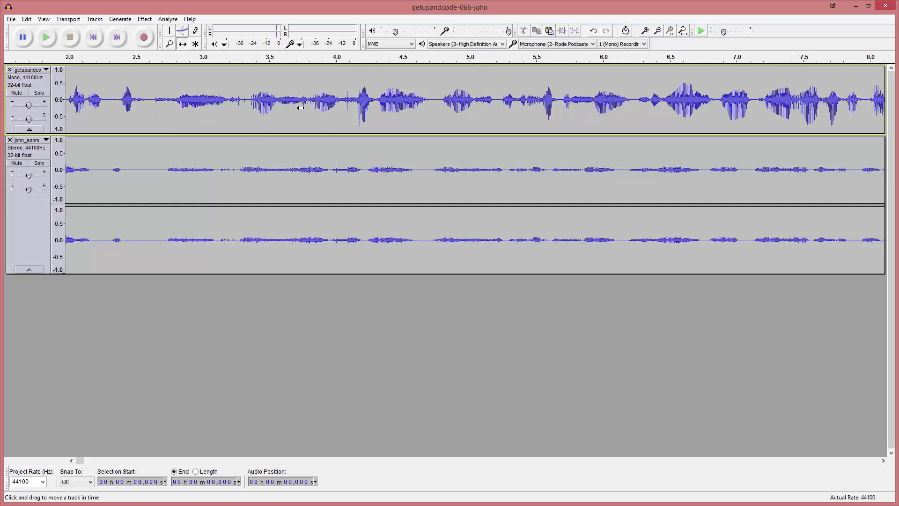
pyautogui.moveTo(301, 107); pyautogui.dragTo(293, 105)
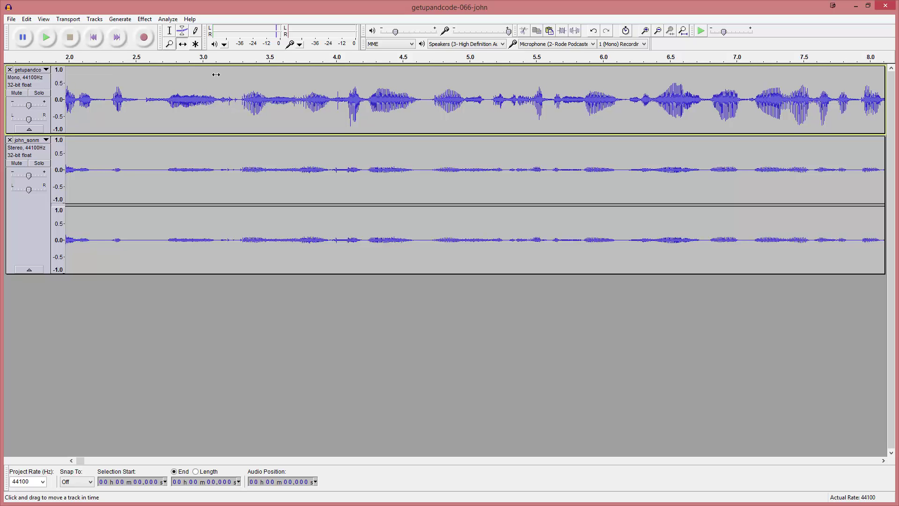
pyautogui.click(228, 61)
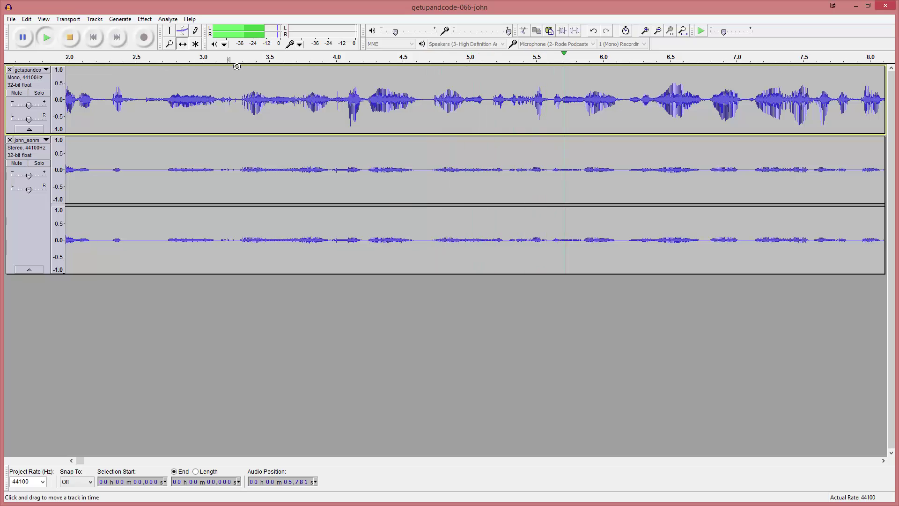
pyautogui.press('space')
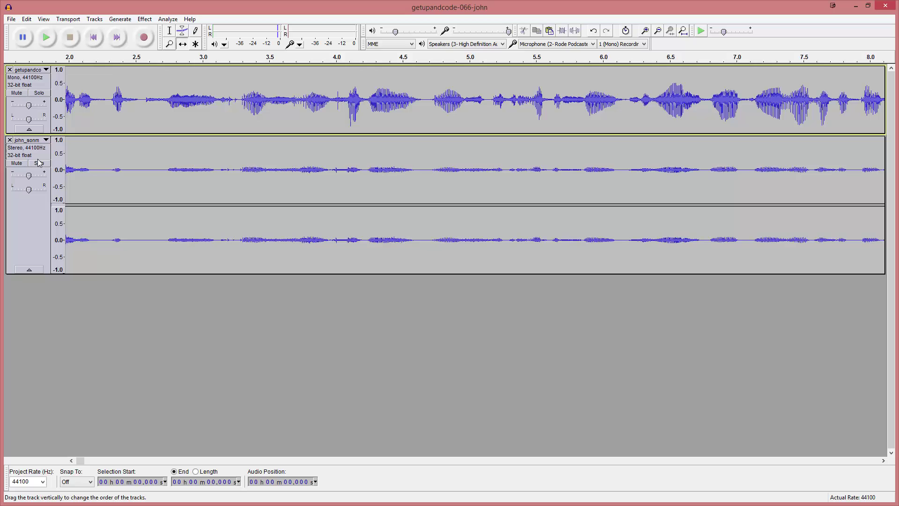
# Split the stereo john track to mono, delete the duplicate channel, and return to the start.
pyautogui.click(46, 140)
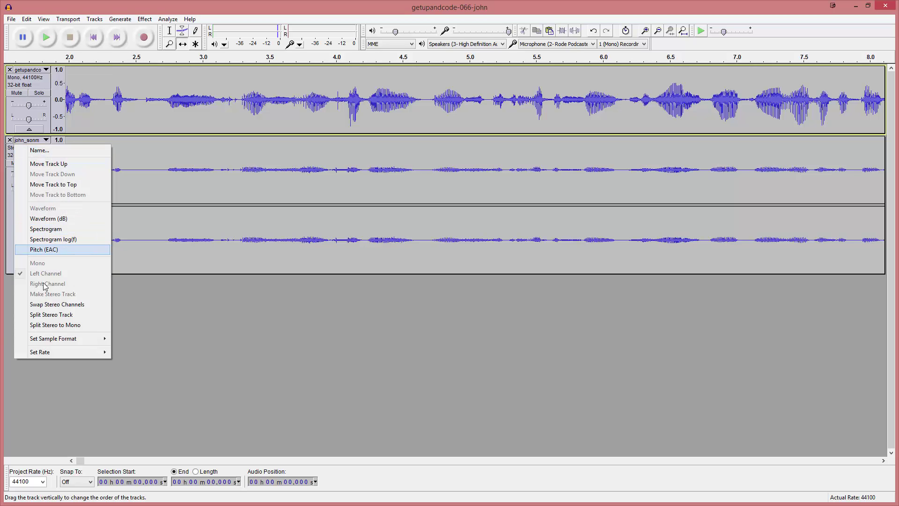
pyautogui.click(47, 325)
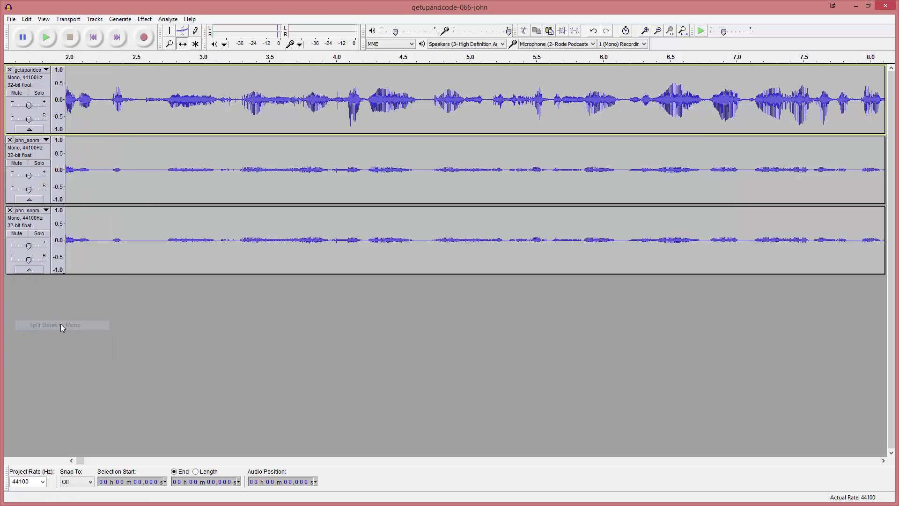
pyautogui.click(9, 211)
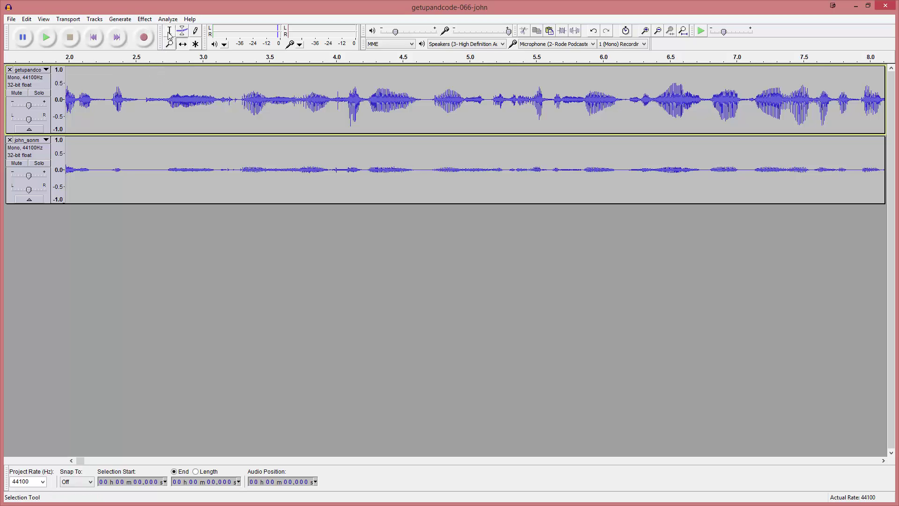
pyautogui.click(162, 94)
pyautogui.press('Home')
# Mute the first track and zoom out to show the whole recording from the start.
pyautogui.press('space')
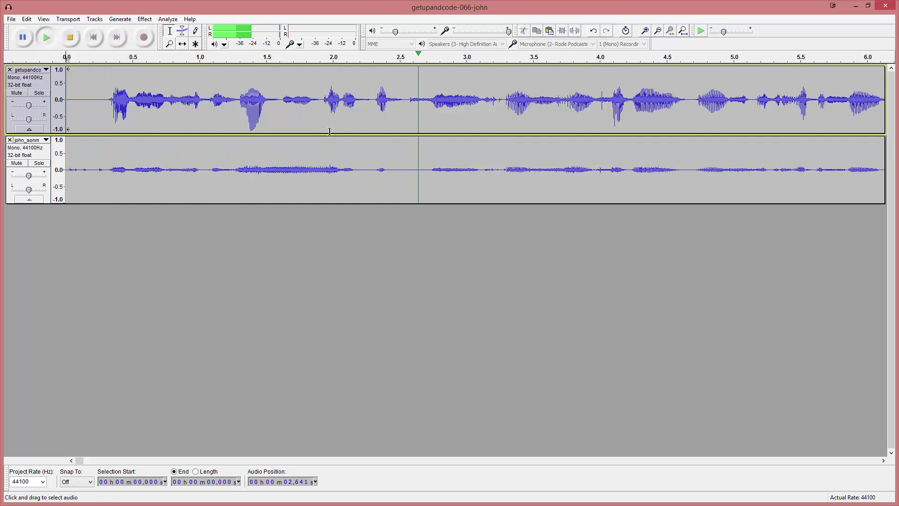
pyautogui.press('space')
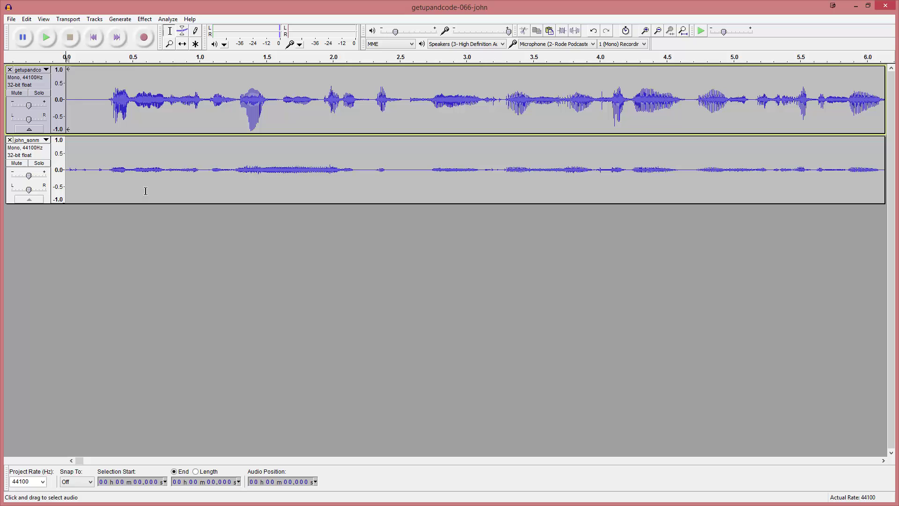
pyautogui.click(94, 165)
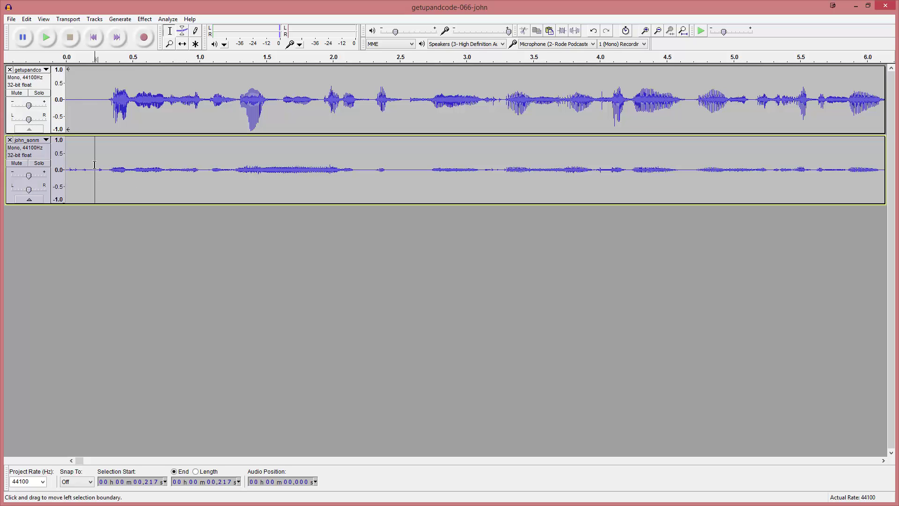
pyautogui.moveTo(94, 165); pyautogui.dragTo(92, 167)
pyautogui.click(16, 93)
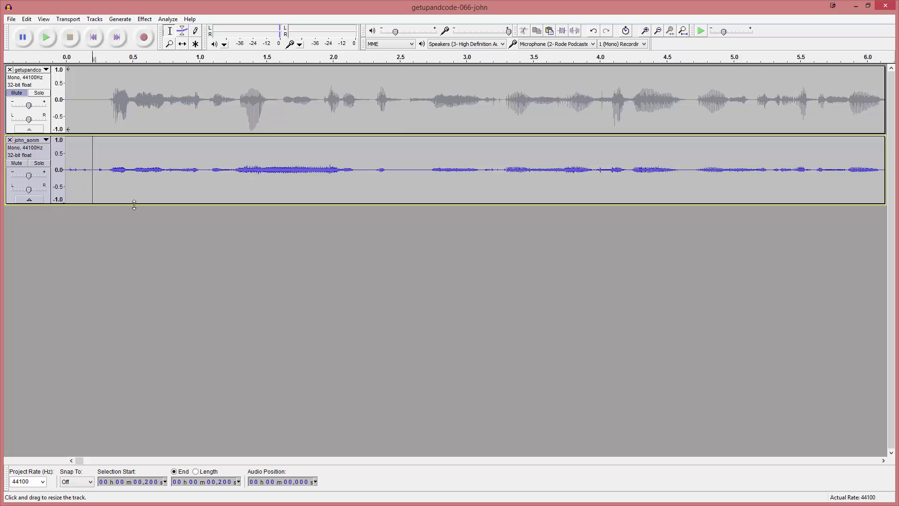
pyautogui.hotkey('ctrl', '3')
pyautogui.hotkey('ctrl', '3')
pyautogui.hotkey('ctrl', '3')
pyautogui.hotkey('ctrl', '3')
pyautogui.hotkey('ctrl', '3')
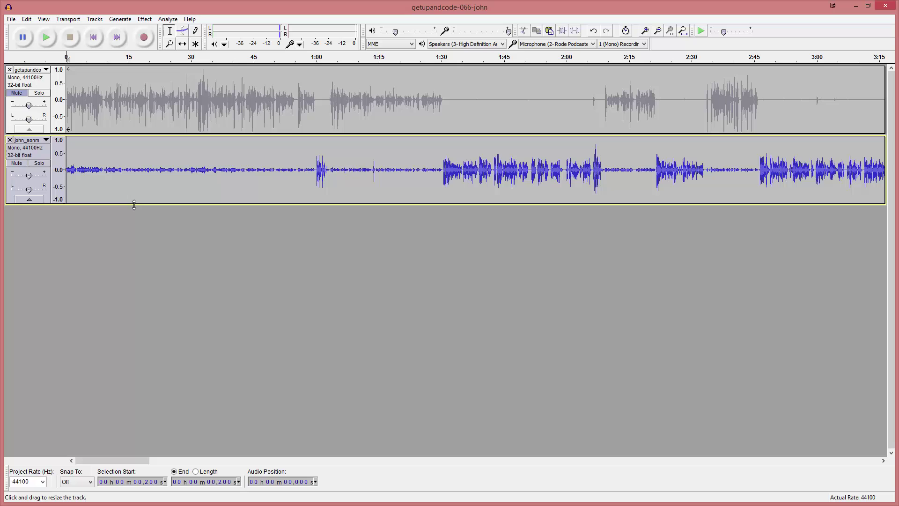
pyautogui.press('Home')
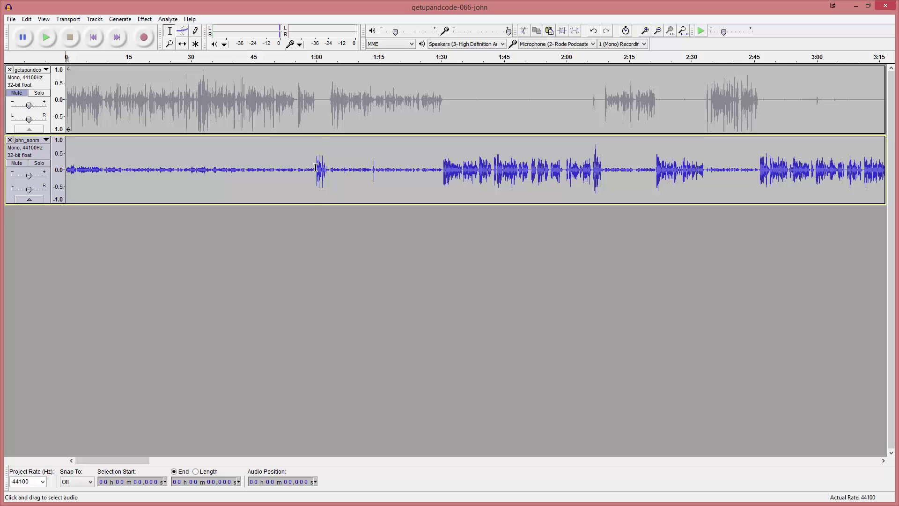
# Silence the second track's opening minute, 0 to about 59.9 s.
pyautogui.moveTo(315, 167); pyautogui.dragTo(49, 227)
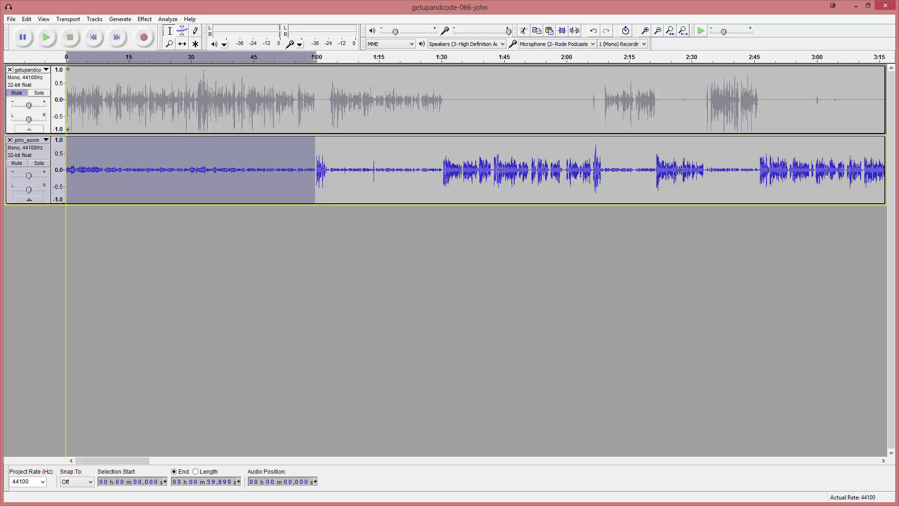
pyautogui.hotkey('ctrl', 'l')
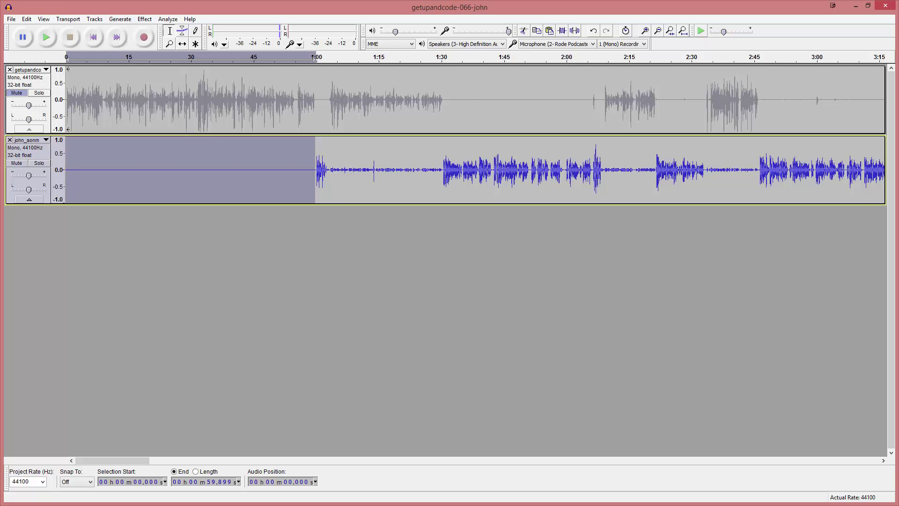
pyautogui.scroll(3, 351, 225)
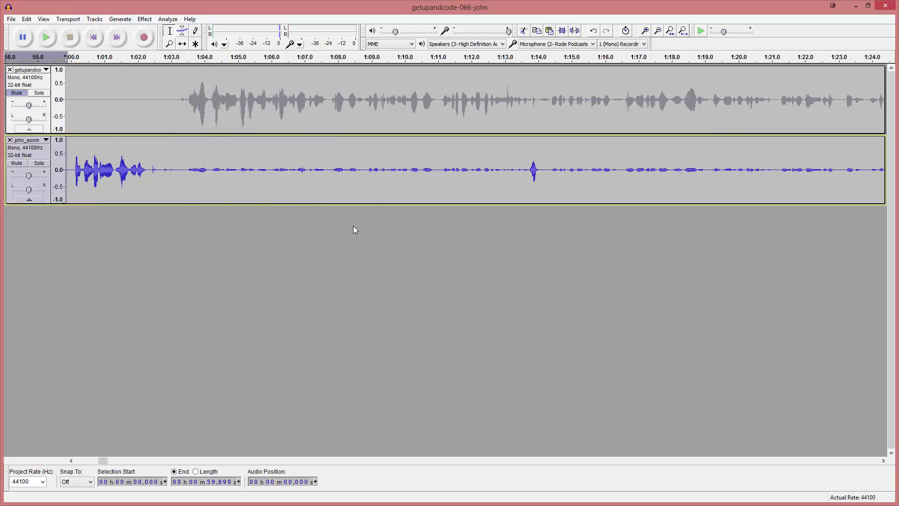
# Silence the second track from 1:03.040 to 1:30.298.
pyautogui.click(151, 168)
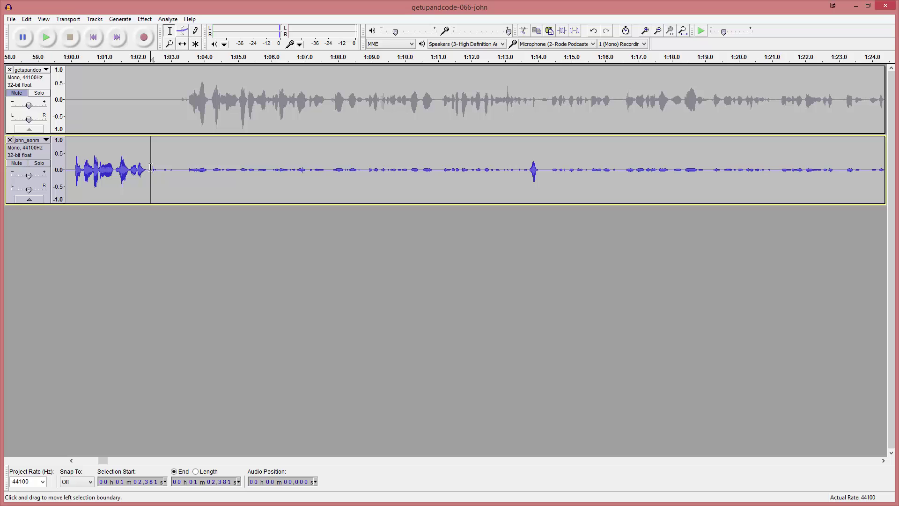
pyautogui.hotkey('shift', 'Right')
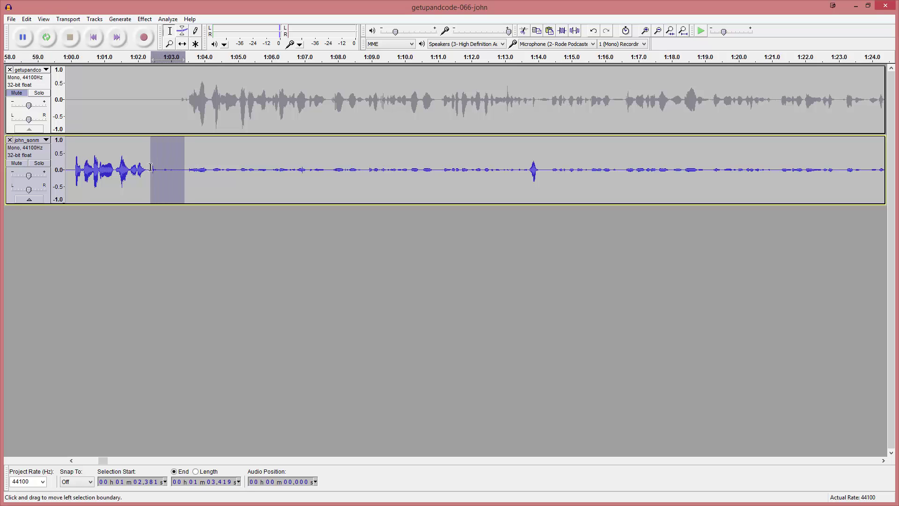
pyautogui.scroll(-2, 150, 168)
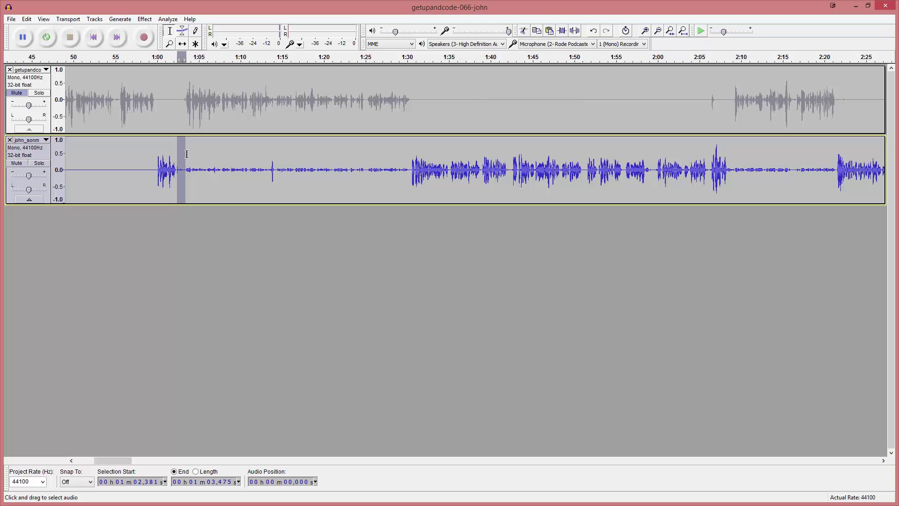
pyautogui.moveTo(181, 155); pyautogui.dragTo(209, 159)
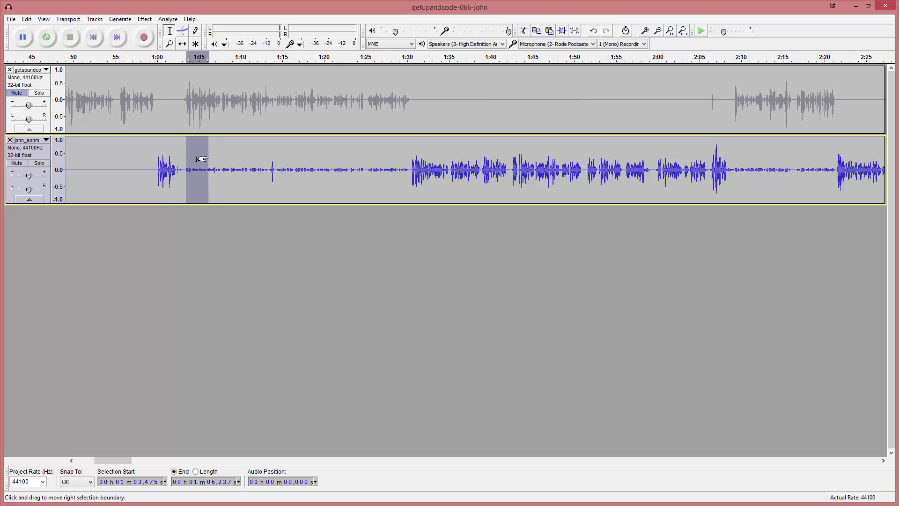
pyautogui.click(181, 160)
pyautogui.keyDown('shift'); pyautogui.click(369, 157); pyautogui.keyUp('shift')
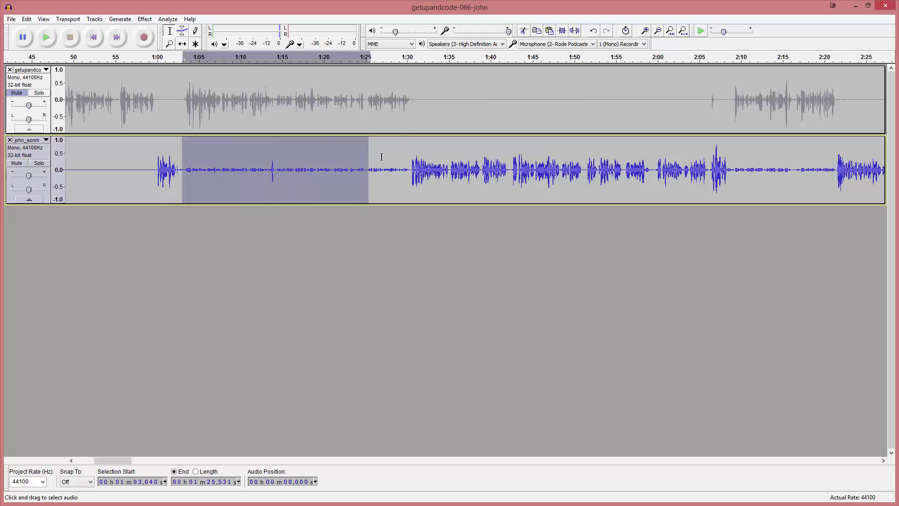
pyautogui.moveTo(369, 157); pyautogui.dragTo(409, 157)
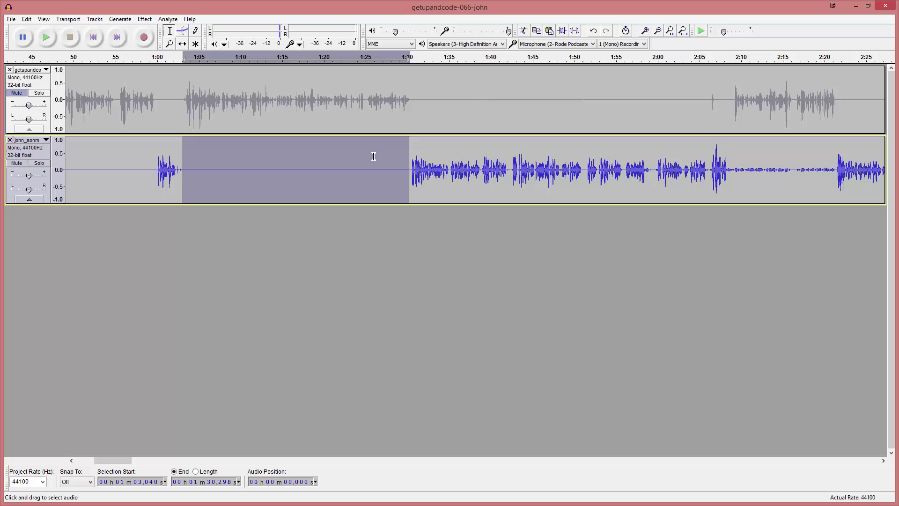
pyautogui.hotkey('ctrl', 'l')
pyautogui.click(341, 245)
pyautogui.click(183, 177)
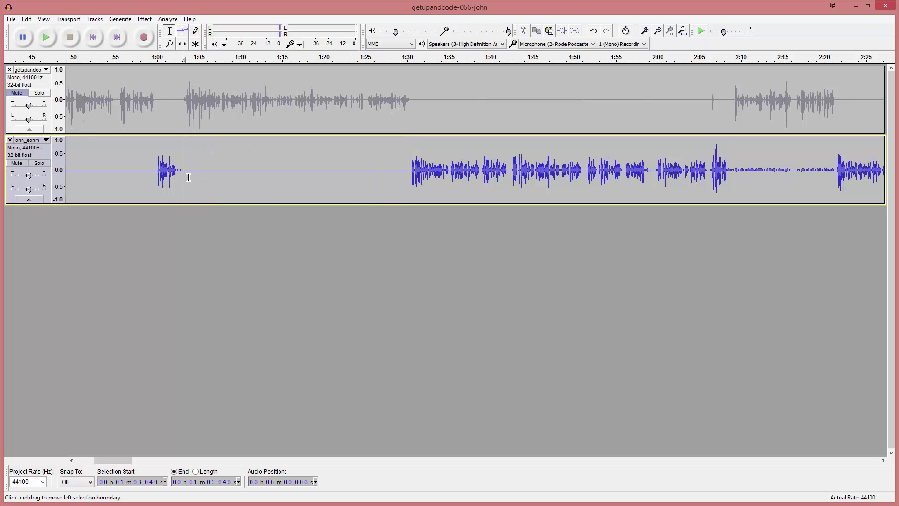
# Select the short stretch from about 1:02.2 to 1:03.152 in the second track.
pyautogui.scroll(3, 194, 182)
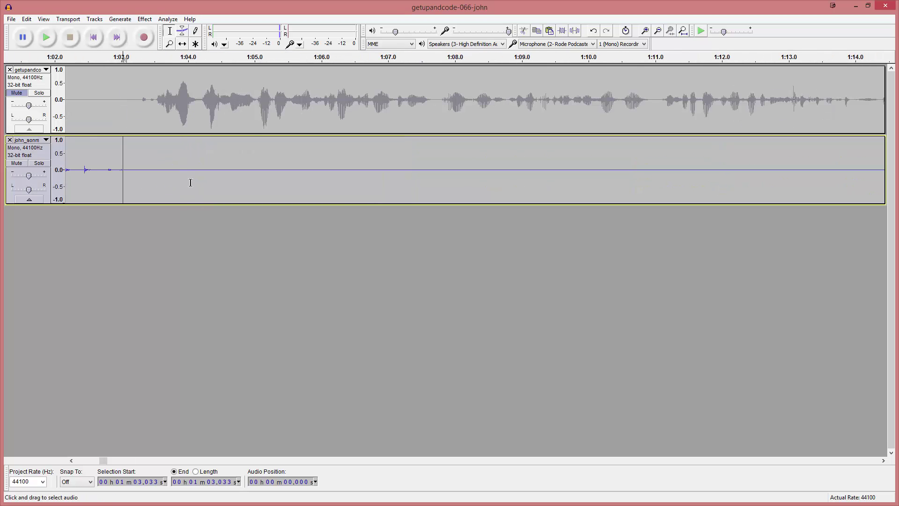
pyautogui.press('Left')
pyautogui.press('Left')
pyautogui.press('Left')
pyautogui.press('Left')
pyautogui.press('Left')
pyautogui.press('Left')
pyautogui.press('Left')
pyautogui.press('Left')
pyautogui.press('Left')
pyautogui.press('Left')
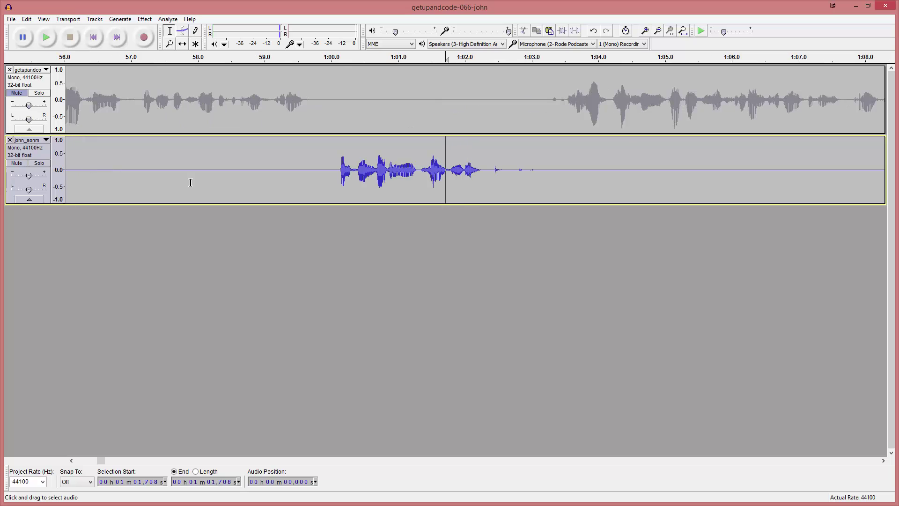
pyautogui.press('Right')
pyautogui.press('Right')
pyautogui.press('Right')
pyautogui.press('Right')
pyautogui.hotkey('shift', 'Right')
pyautogui.hotkey('shift', 'Right')
pyautogui.hotkey('shift', 'Right')
pyautogui.hotkey('shift', 'Right')
pyautogui.hotkey('shift', 'Right')
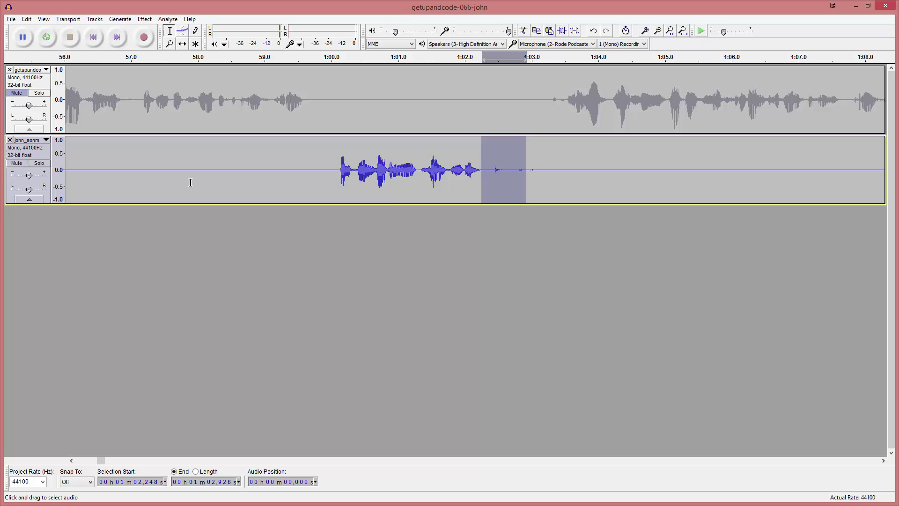
pyautogui.hotkey('shift', 'Right')
pyautogui.hotkey('shift', 'Right')
pyautogui.hotkey('shift', 'Right')
pyautogui.hotkey('shift', 'Right')
pyautogui.hotkey('shift', 'Right')
pyautogui.hotkey('shift', 'Right')
pyautogui.hotkey('shift', 'Right')
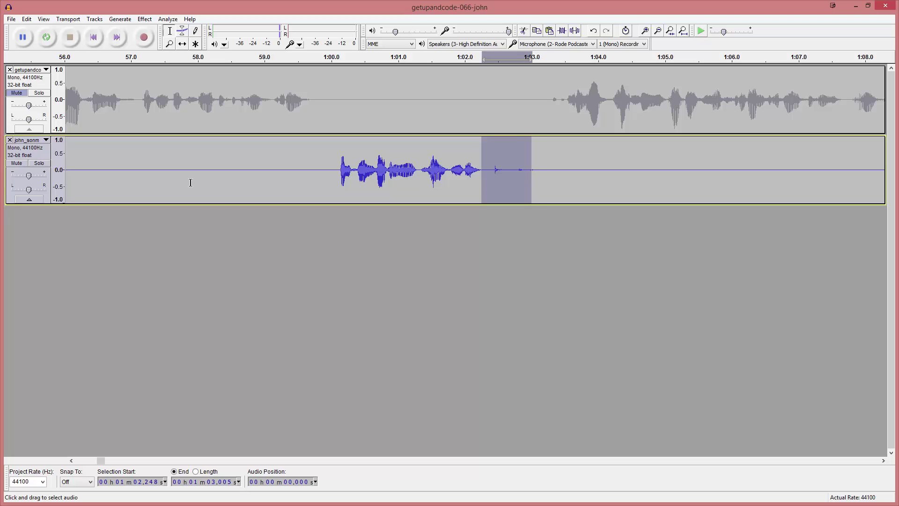
pyautogui.hotkey('shift', 'Right')
pyautogui.hotkey('shift', 'Right')
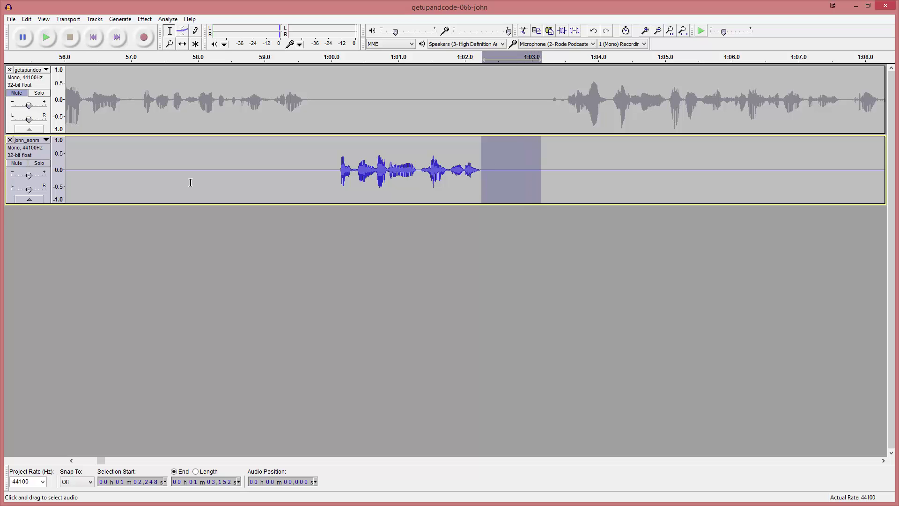
# Silence the john track's echo bleed from 2:08.4 to 2:21.5 with Ctrl+L, then return home.
pyautogui.click(363, 255)
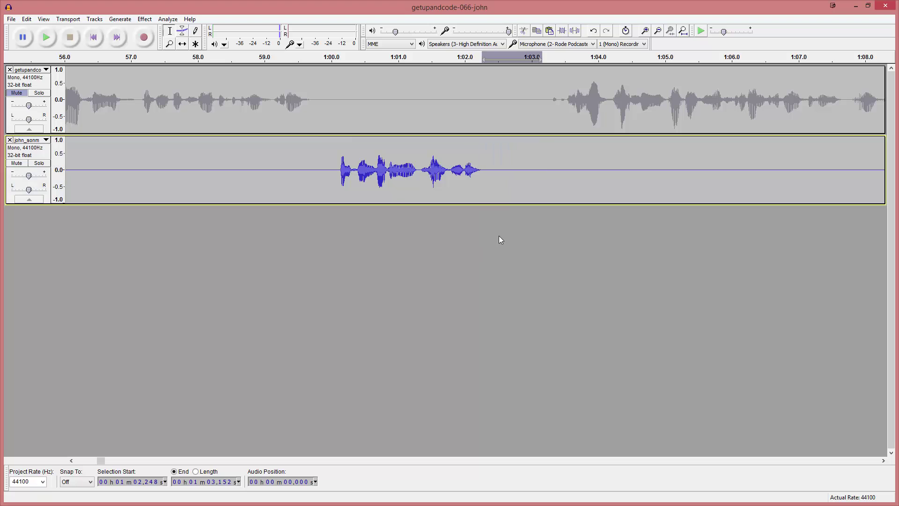
pyautogui.hscroll(5, 499, 235)
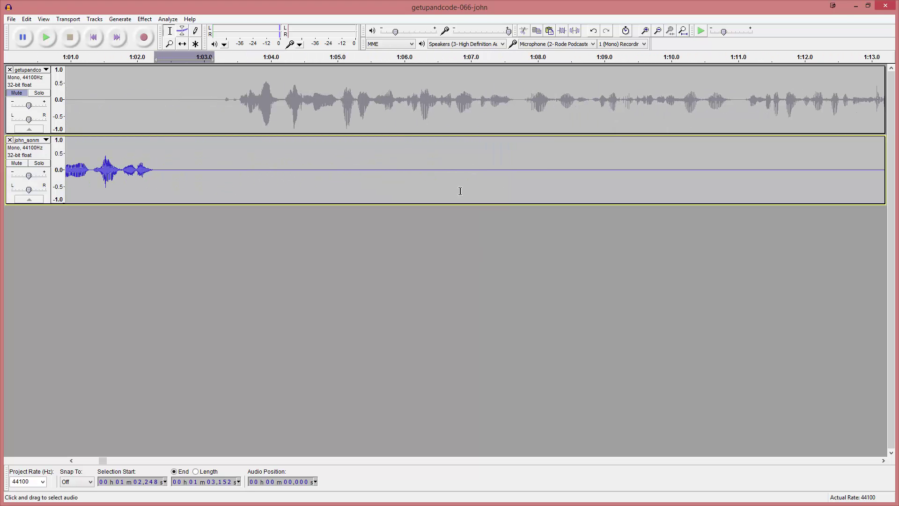
pyautogui.hscroll(10, 460, 191)
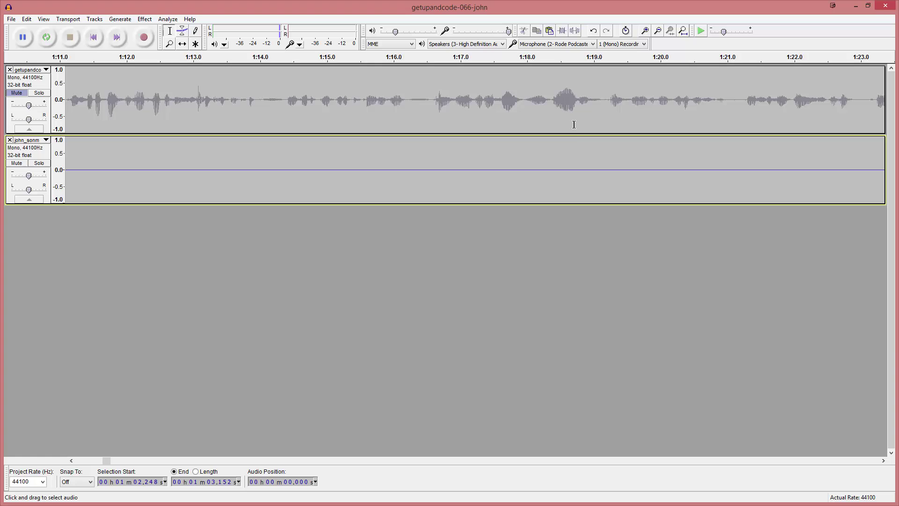
pyautogui.hscroll(5, 575, 124)
pyautogui.scroll(-3, 570, 190)
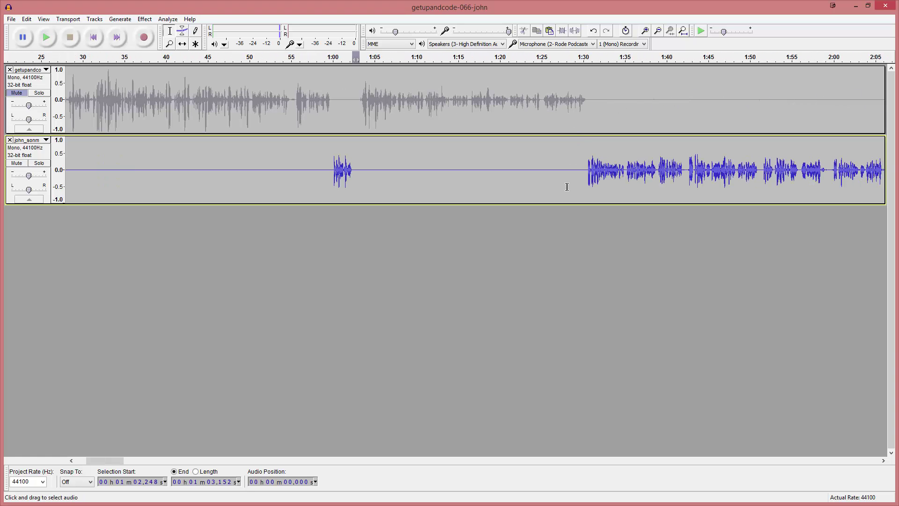
pyautogui.hscroll(4, 587, 146)
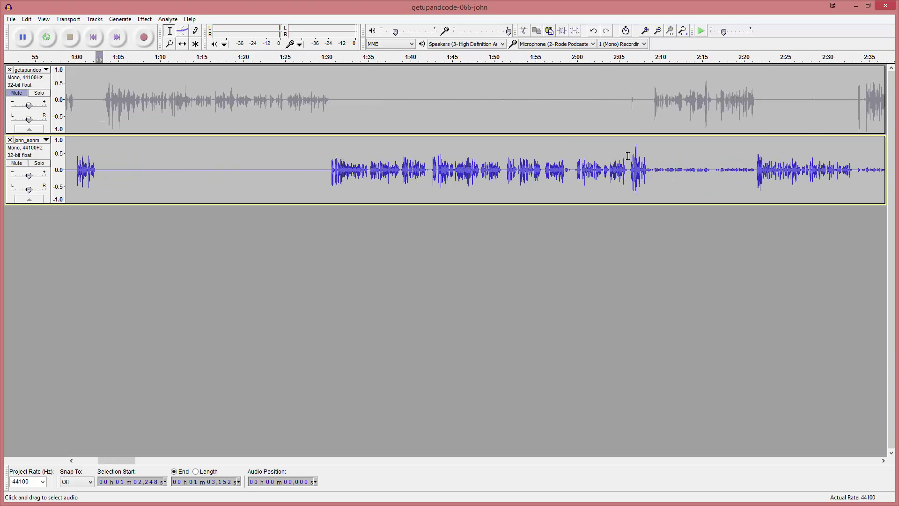
pyautogui.hscroll(2, 637, 187)
pyautogui.scroll(3, 621, 195)
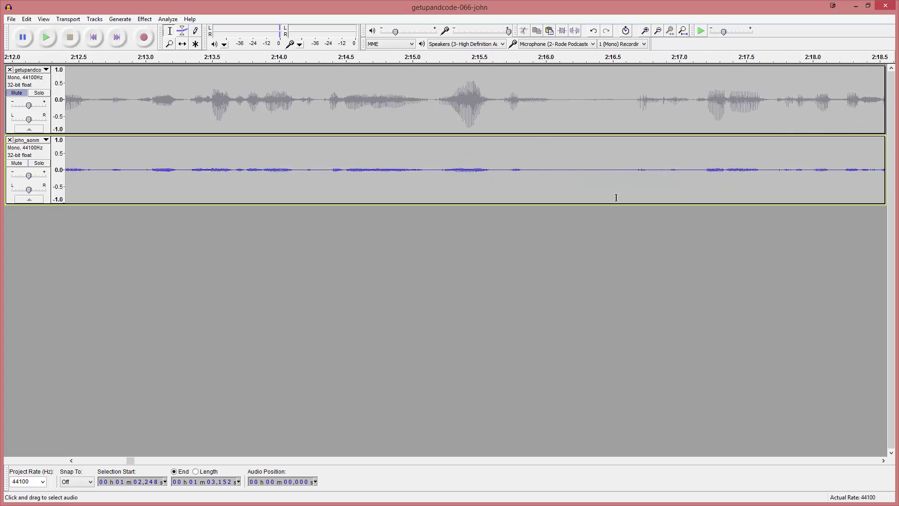
pyautogui.scroll(-1, 617, 197)
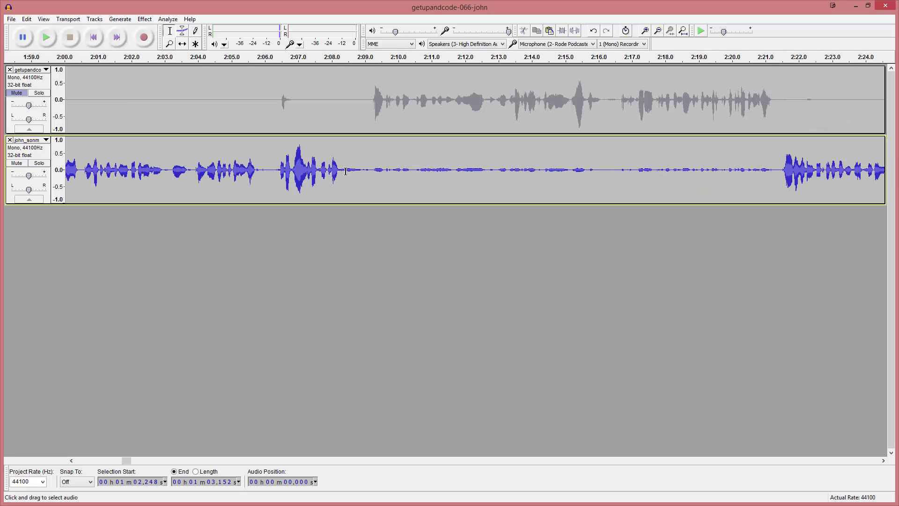
pyautogui.moveTo(344, 170); pyautogui.dragTo(781, 162)
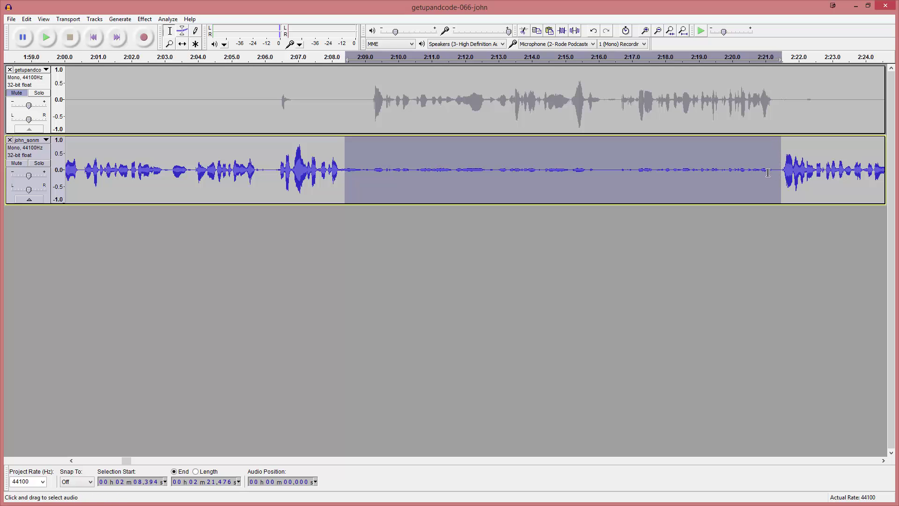
pyautogui.hotkey('ctrl', 'l')
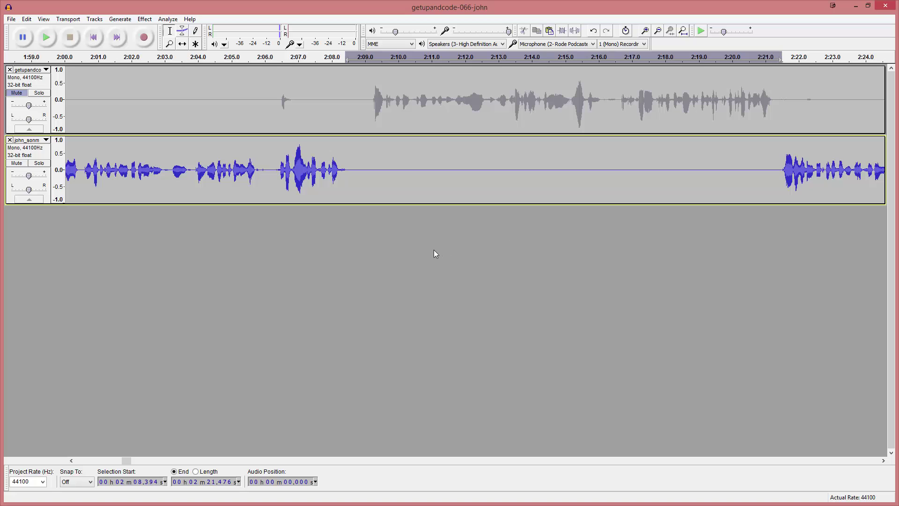
pyautogui.press('Home')
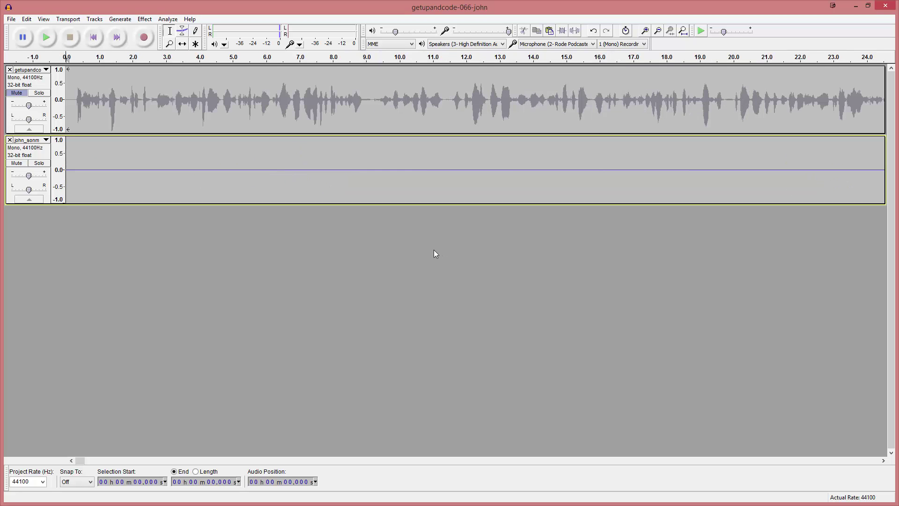
# Unmute the first track and scroll through the timeline to review both tracks.
pyautogui.click(17, 93)
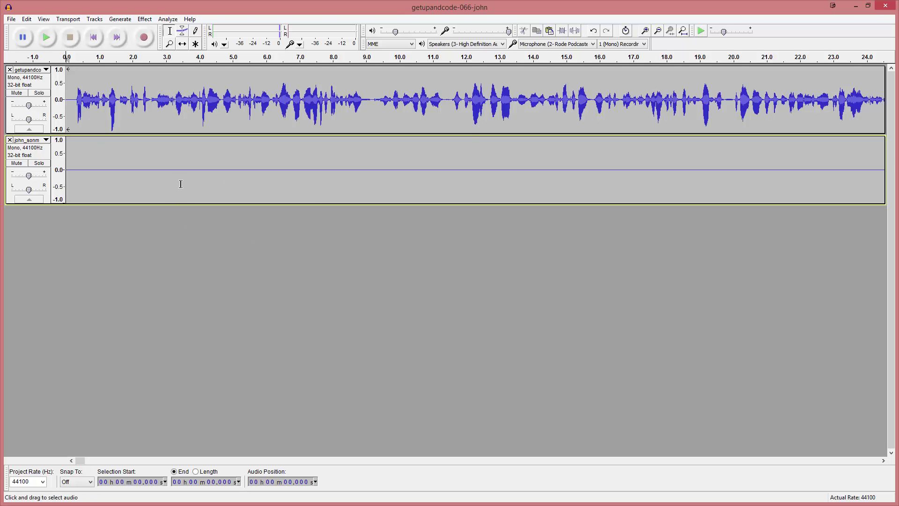
pyautogui.hscroll(6, 504, 251)
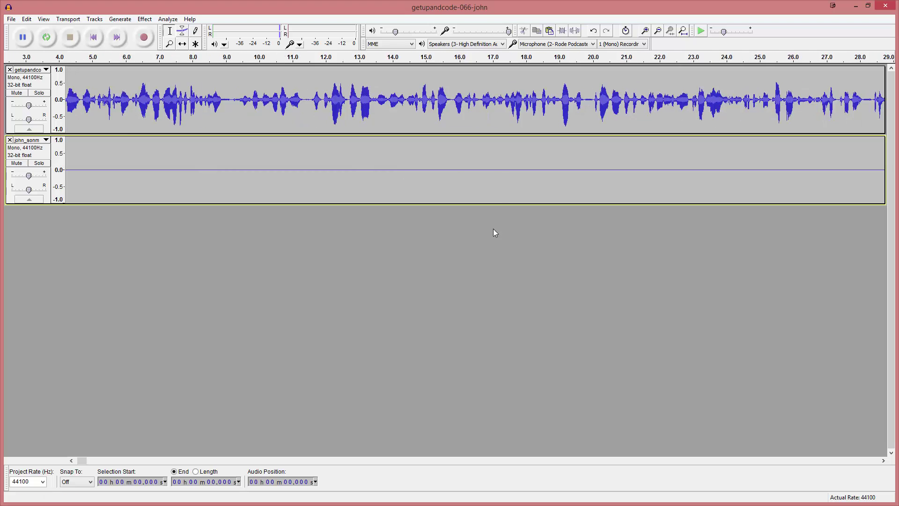
pyautogui.hscroll(7, 487, 223)
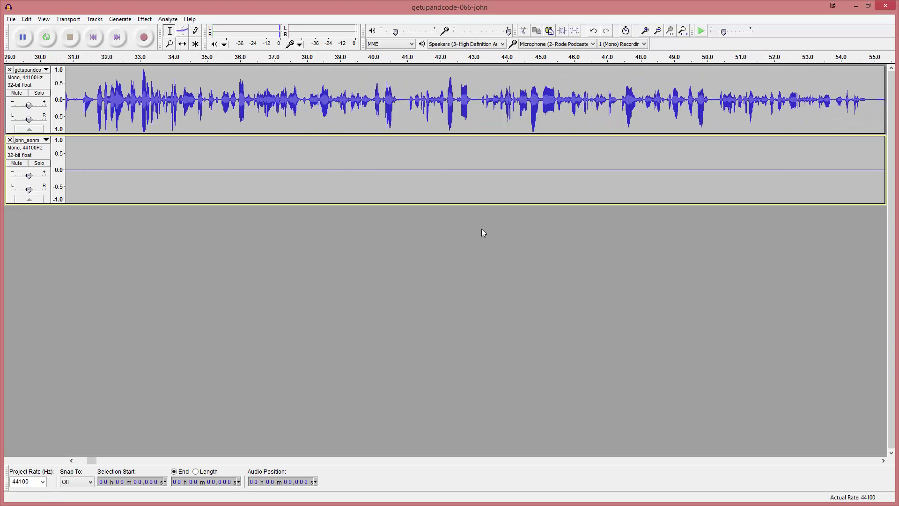
pyautogui.hscroll(6, 474, 229)
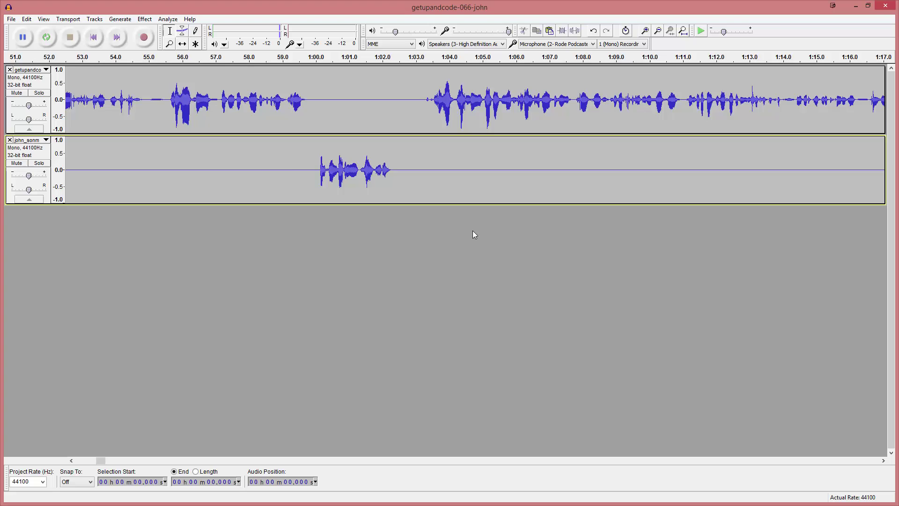
pyautogui.hscroll(6, 465, 223)
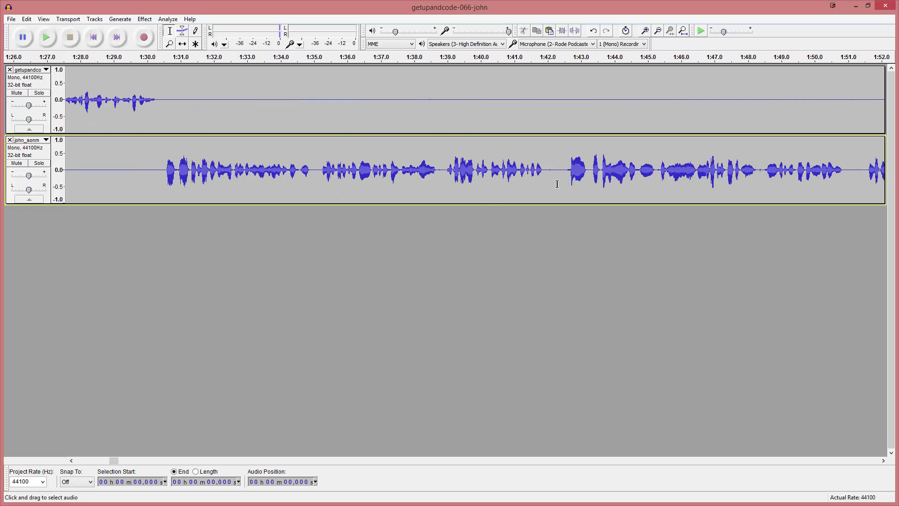
pyautogui.hscroll(3, 557, 184)
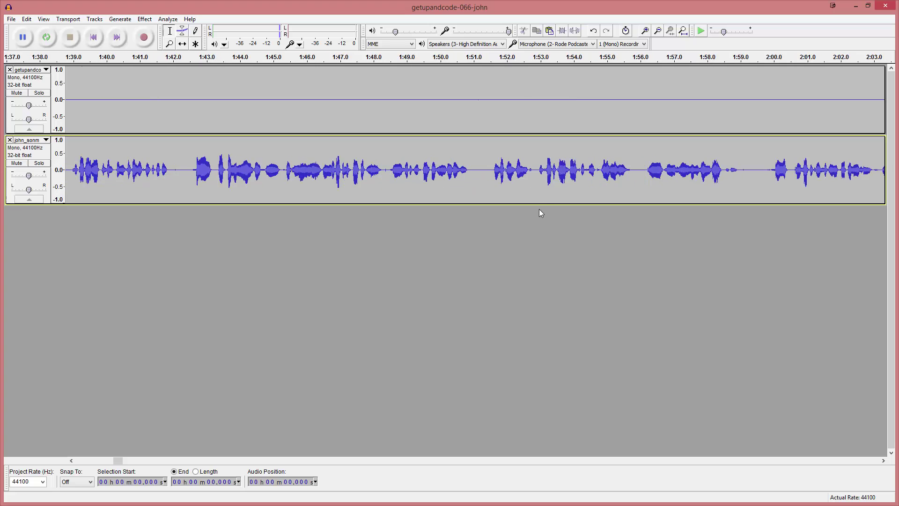
pyautogui.hscroll(-1, 539, 213)
# Capture a Noise Removal profile from the quiet stretch near 1:51 in the second track.
pyautogui.moveTo(518, 173); pyautogui.dragTo(540, 174)
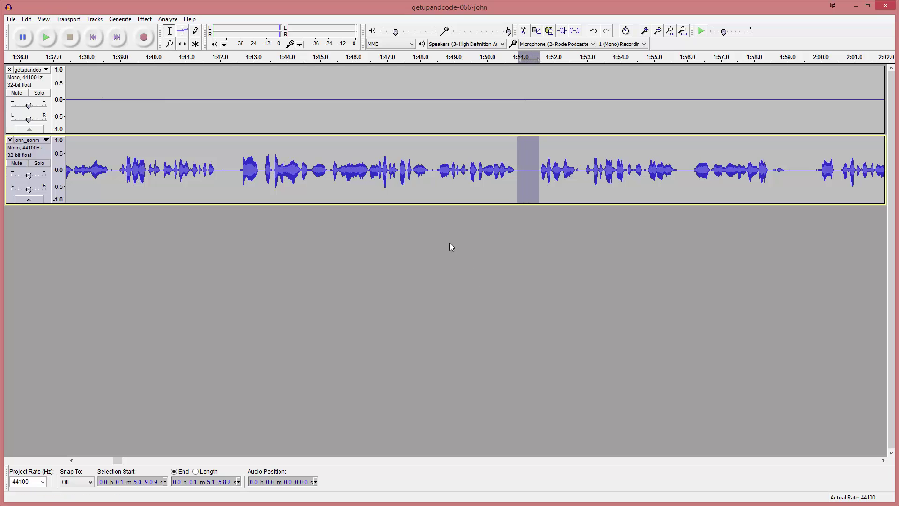
pyautogui.click(145, 18)
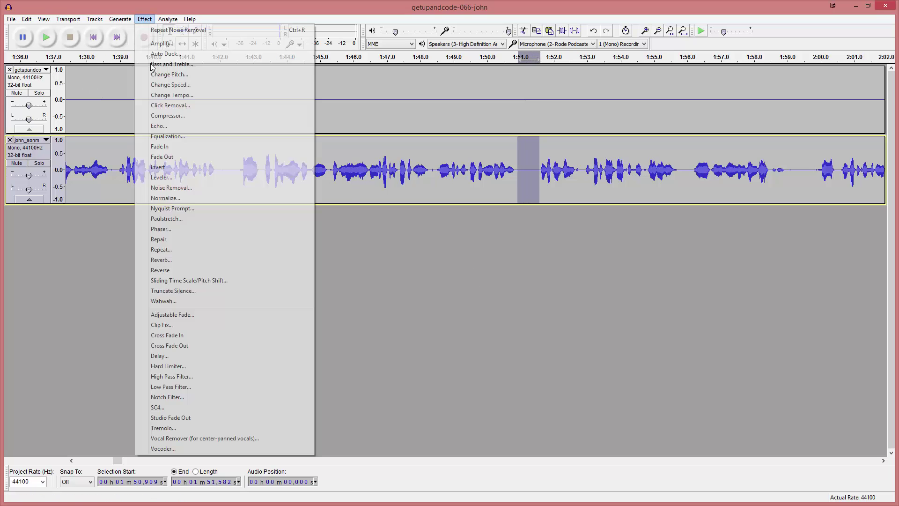
pyautogui.click(171, 187)
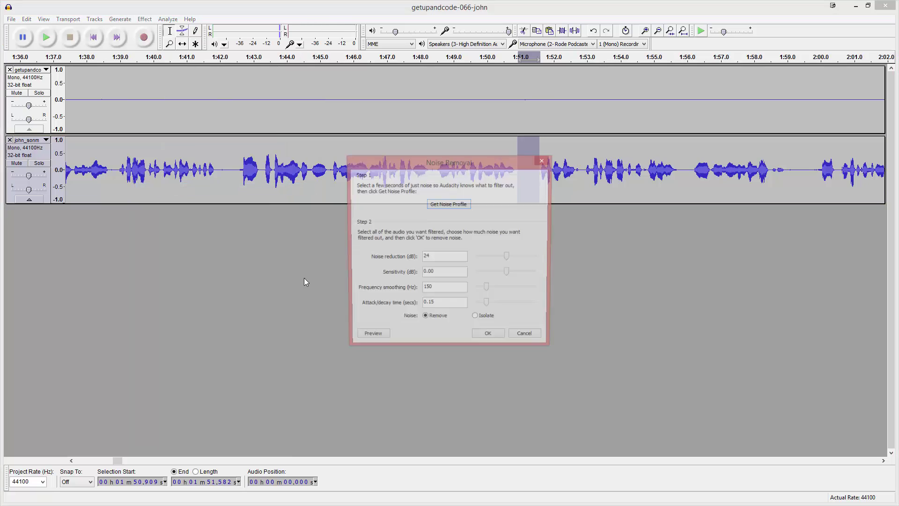
pyautogui.click(446, 204)
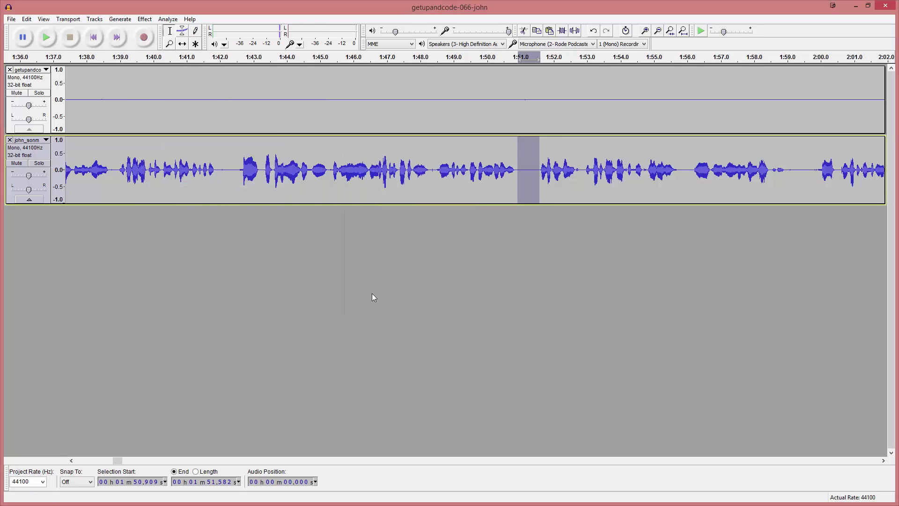
# Apply Noise Removal to the entire second track, then drop the selection.
pyautogui.click(46, 159)
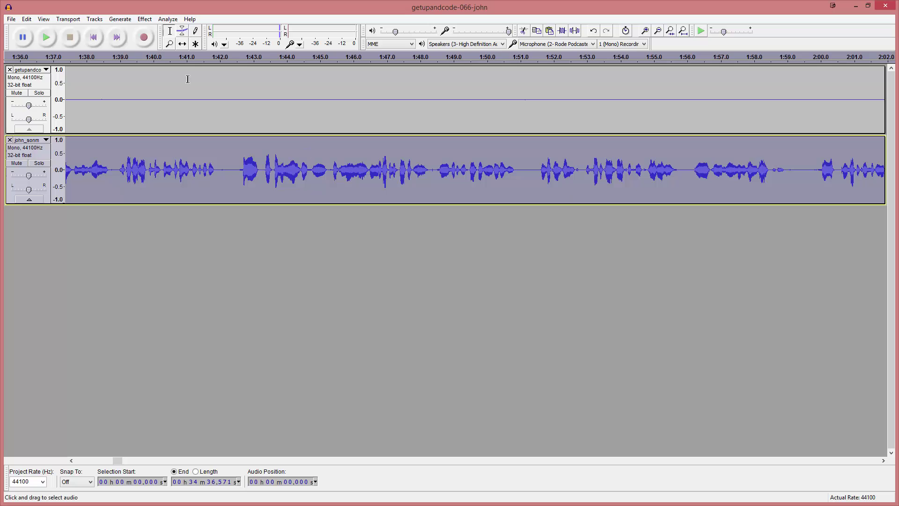
pyautogui.click(144, 18)
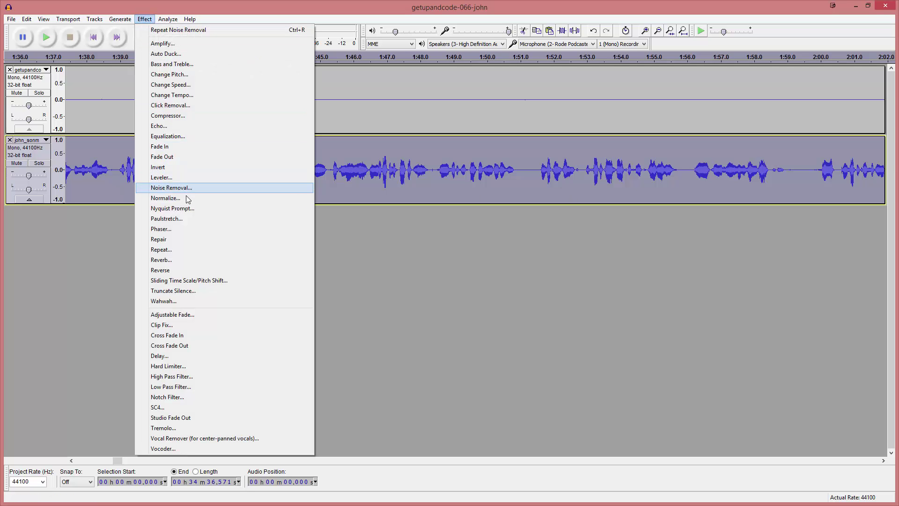
pyautogui.click(170, 188)
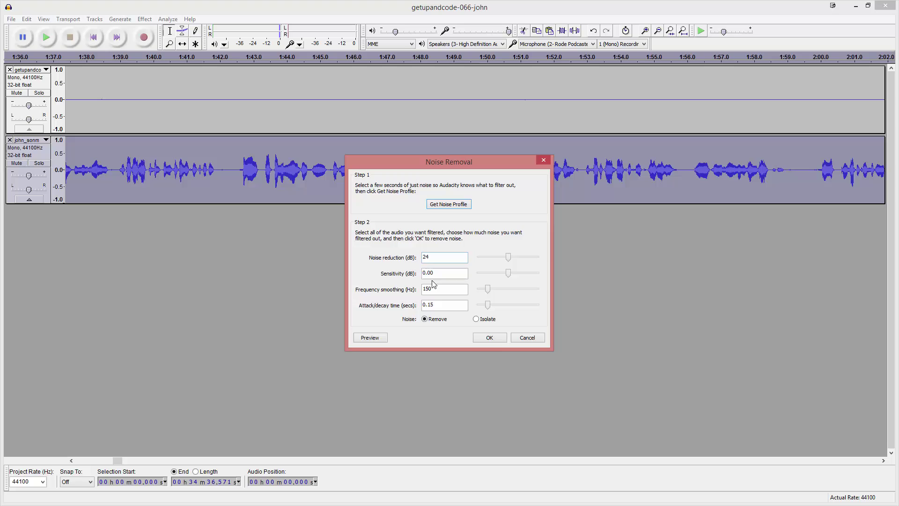
pyautogui.click(490, 338)
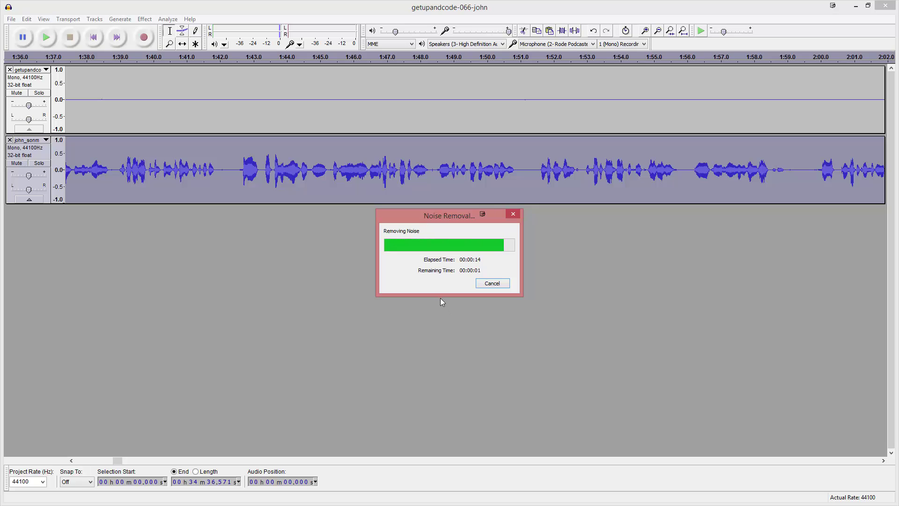
pyautogui.click(164, 94)
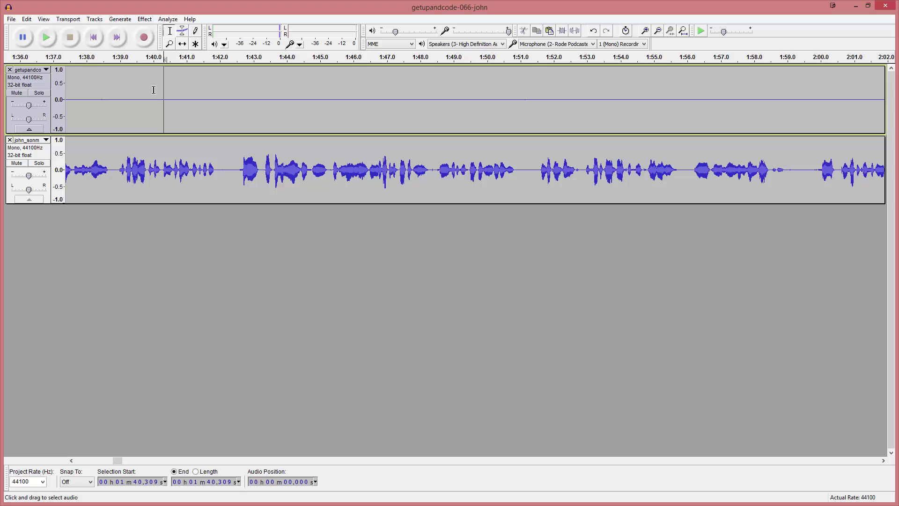
# Capture a noise profile from the first track's quiet gap at 1:00.07–1:03.04.
pyautogui.press('Home')
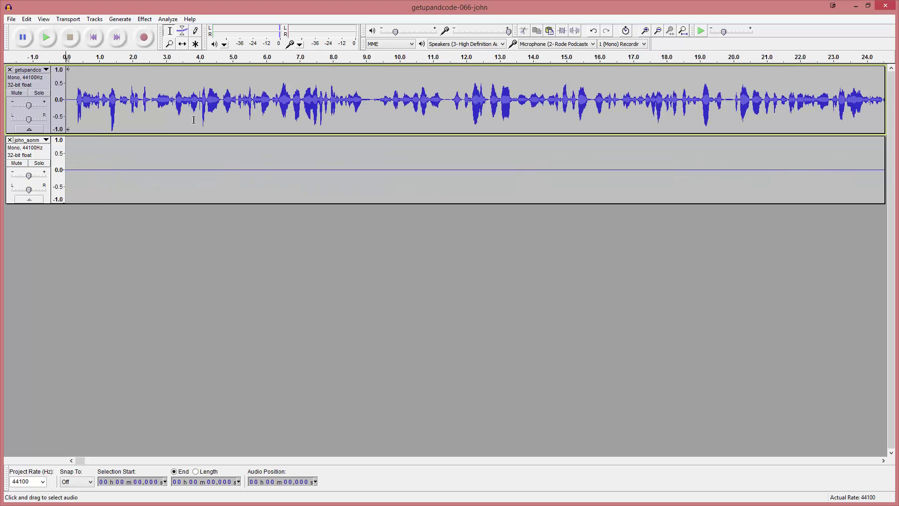
pyautogui.hscroll(15, 194, 119)
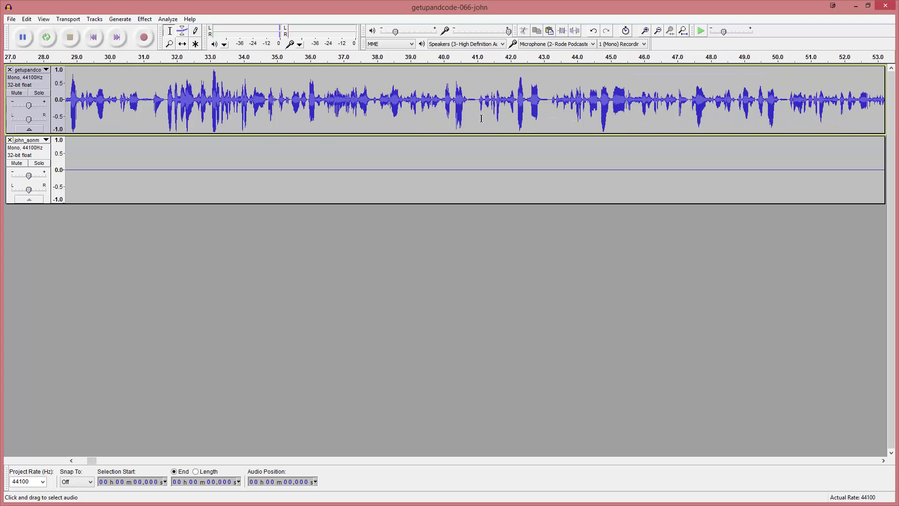
pyautogui.hscroll(12, 481, 118)
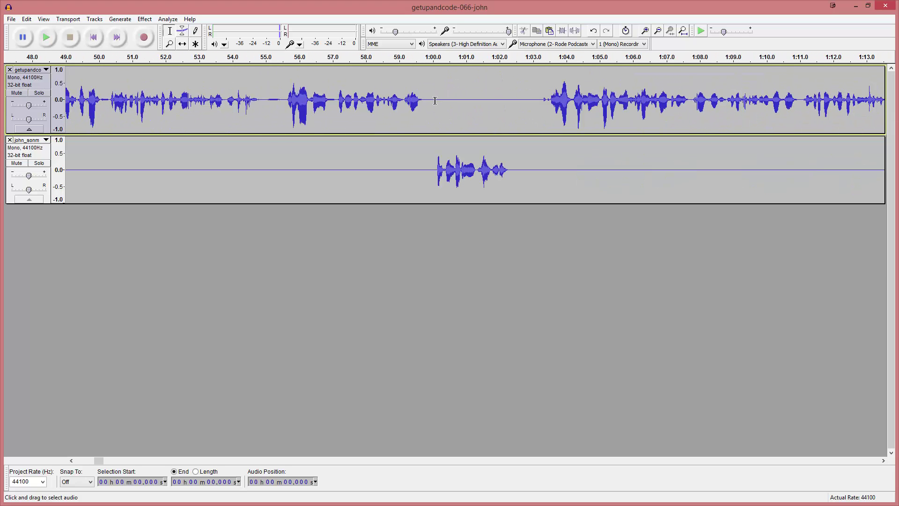
pyautogui.moveTo(435, 100); pyautogui.dragTo(534, 100)
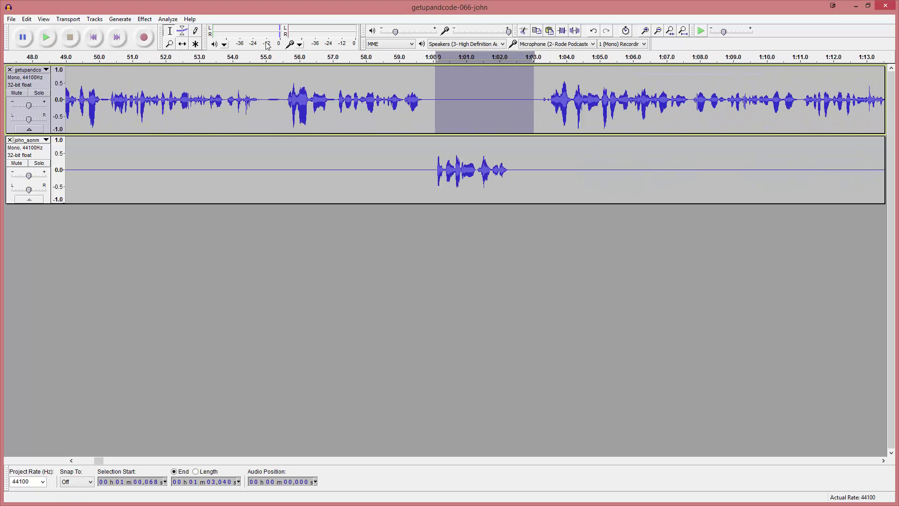
pyautogui.click(147, 21)
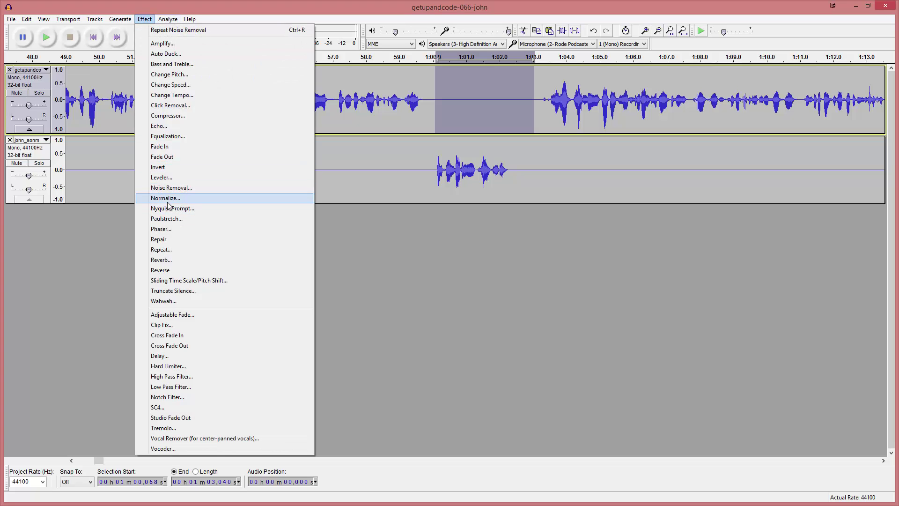
pyautogui.click(170, 187)
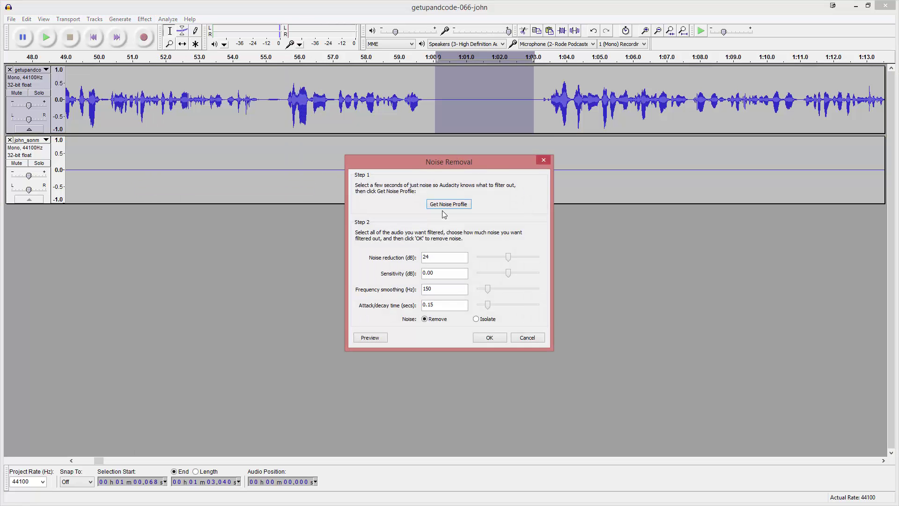
pyautogui.click(444, 204)
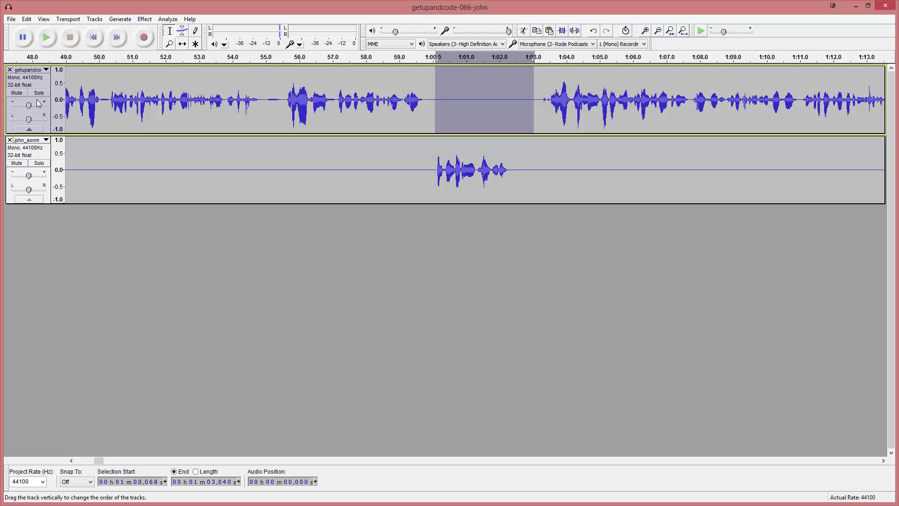
# Apply Noise Removal to the entire first track.
pyautogui.click(46, 82)
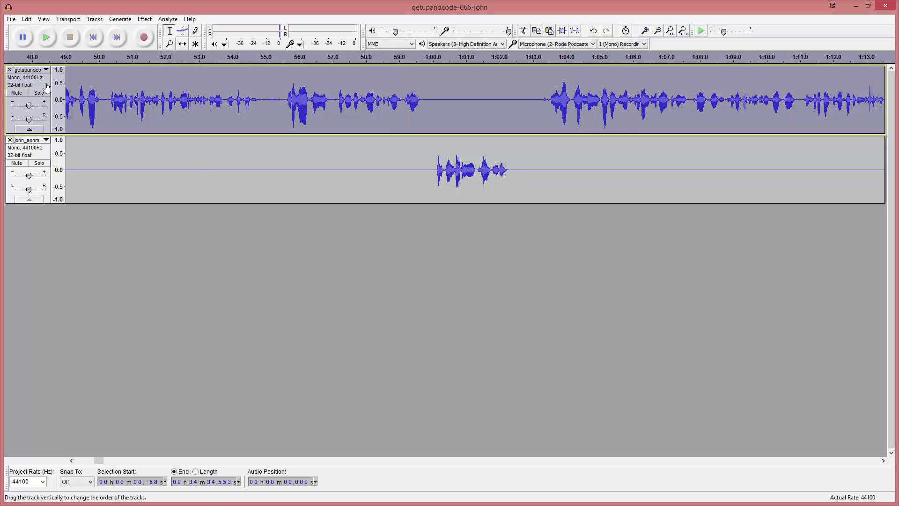
pyautogui.click(142, 20)
pyautogui.click(290, 187)
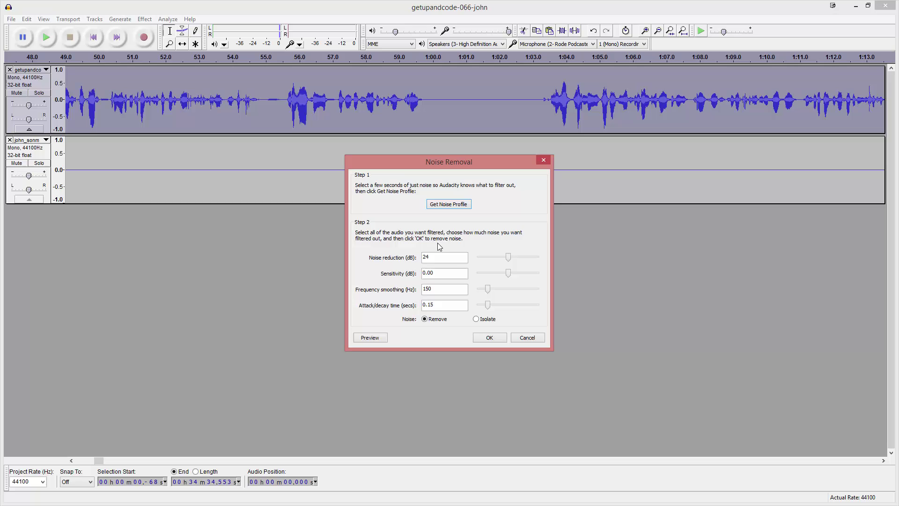
pyautogui.click(495, 338)
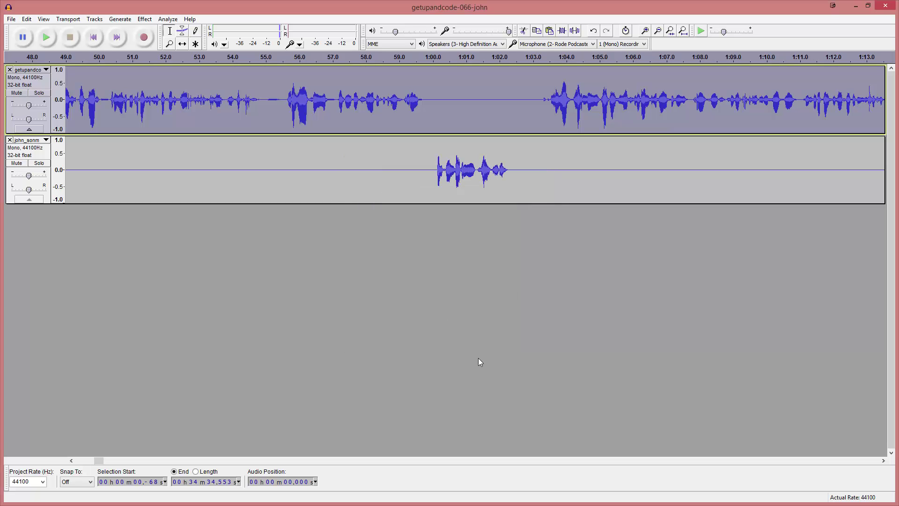